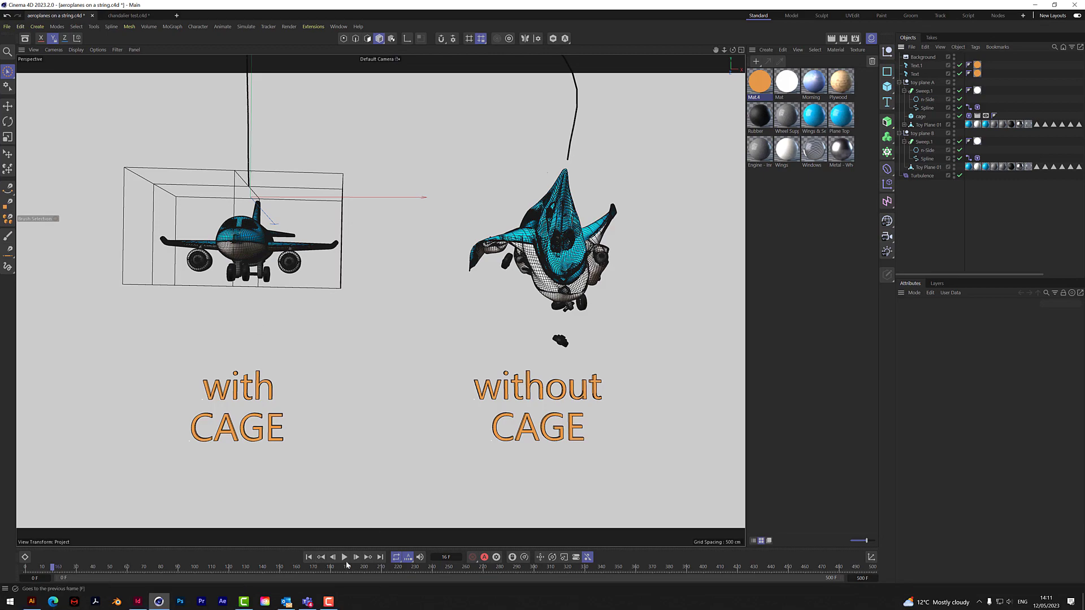
# Play the example simulation, pause it and compare the caged and uncaged planes up close
pyautogui.click(345, 557)
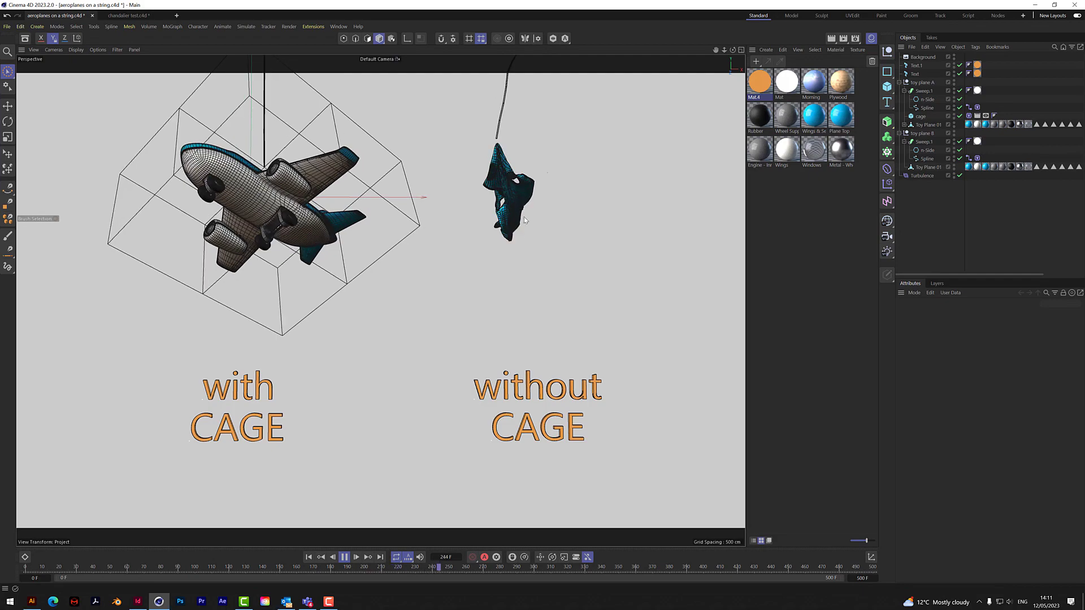
pyautogui.click(309, 557)
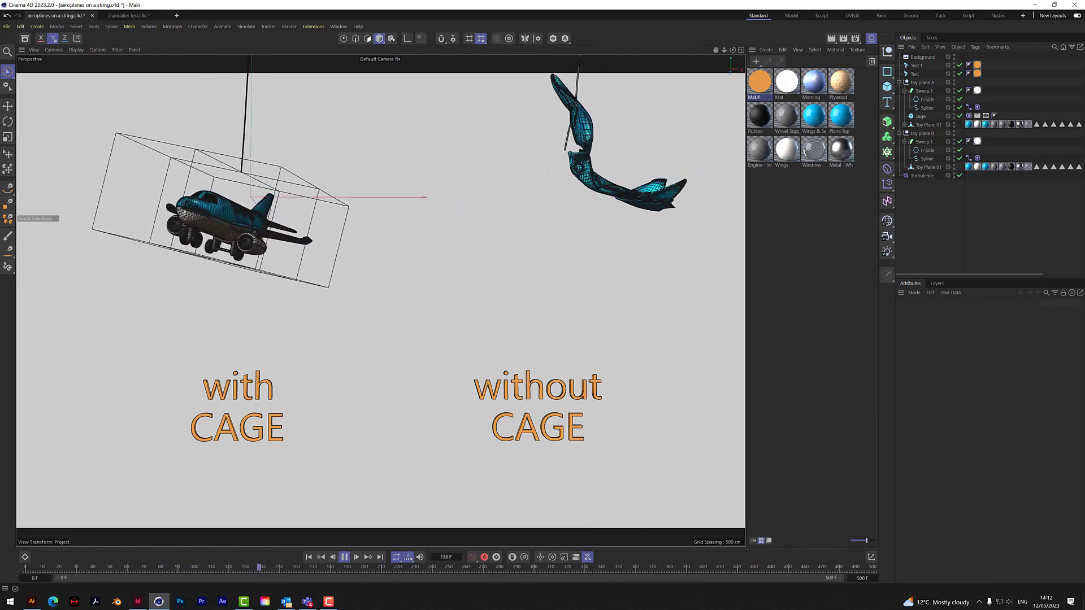
pyautogui.click(346, 561)
pyautogui.scroll(6, 239, 228)
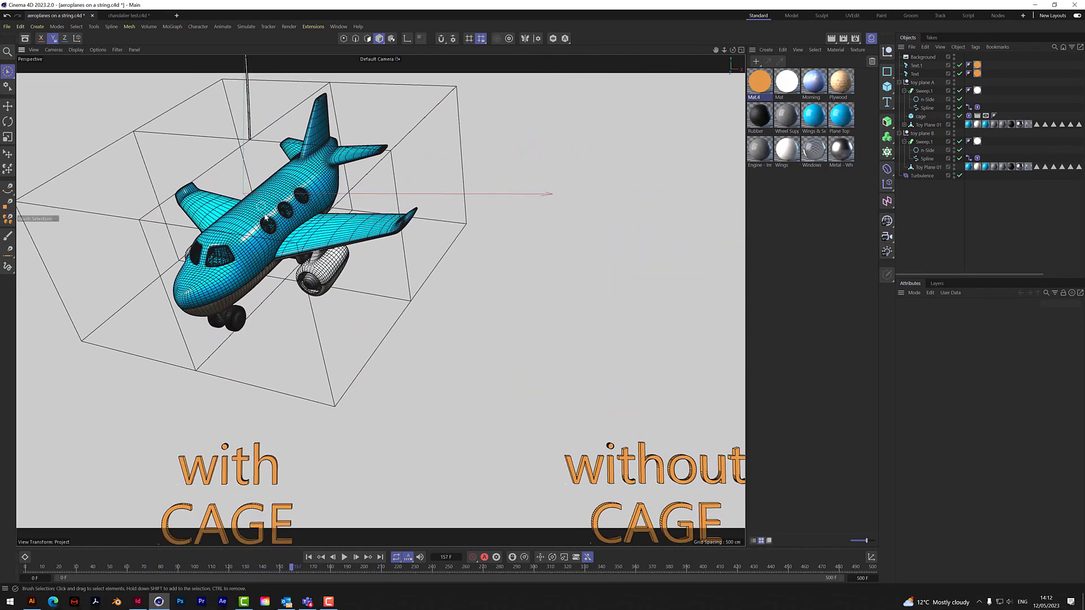
pyautogui.scroll(-8, 258, 261)
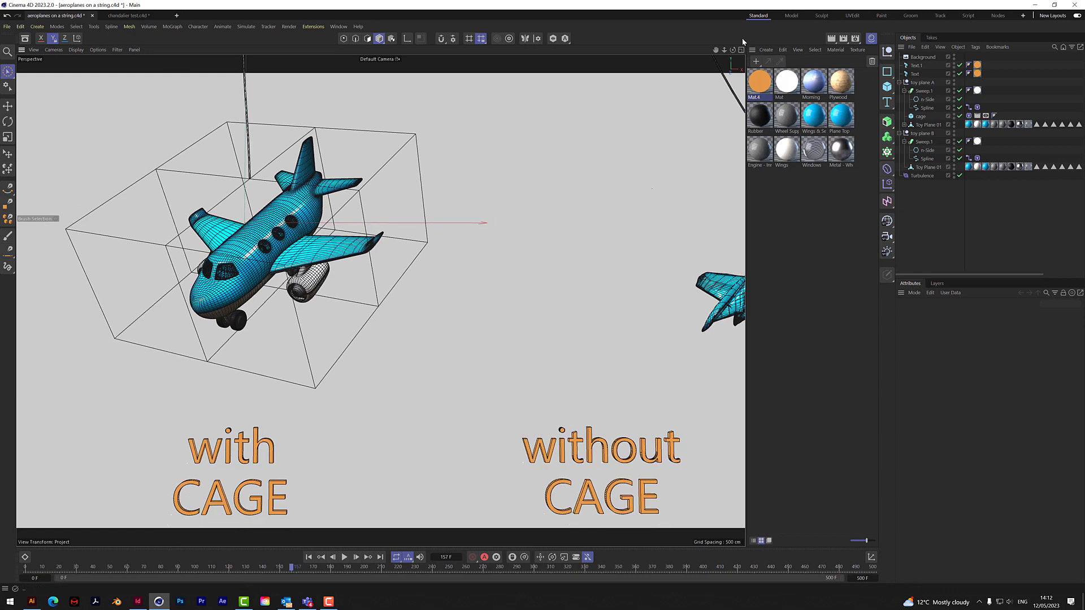
pyautogui.moveTo(715, 49); pyautogui.dragTo(545, 62)
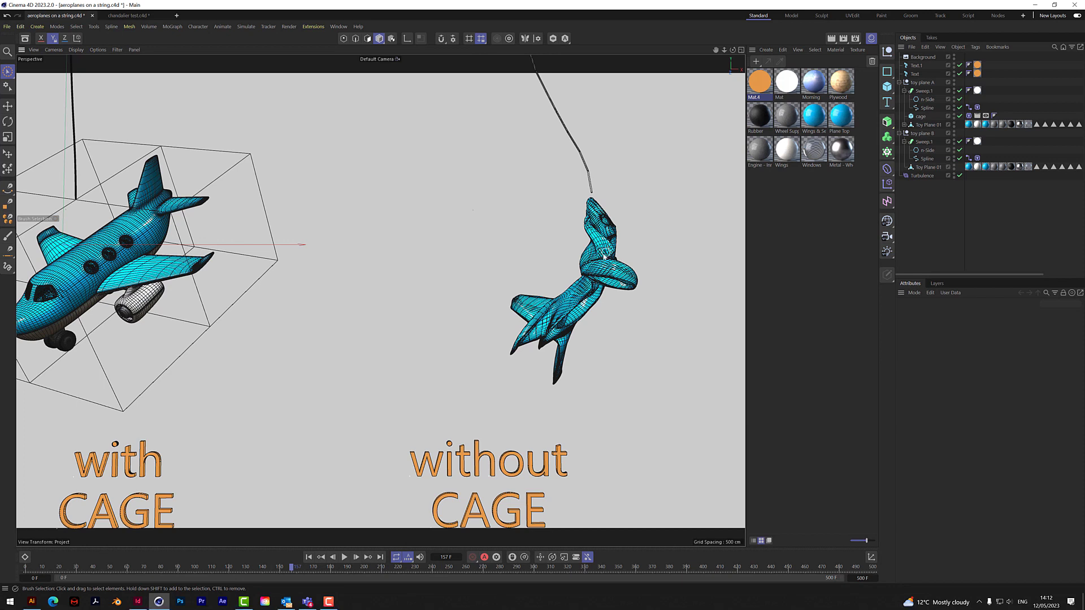
pyautogui.moveTo(724, 51); pyautogui.dragTo(834, 43)
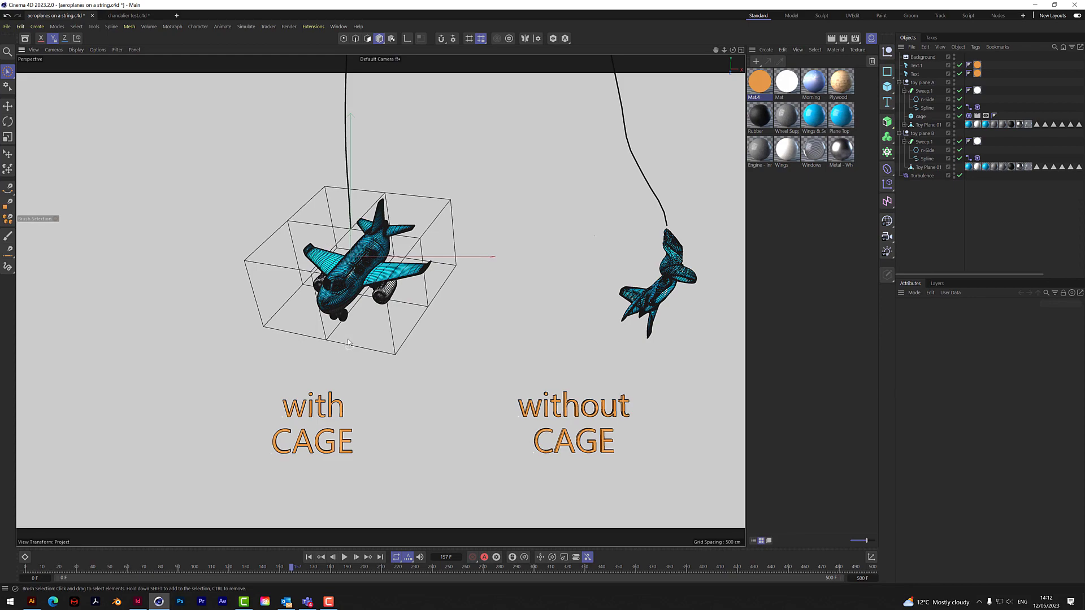
pyautogui.scroll(3, 340, 288)
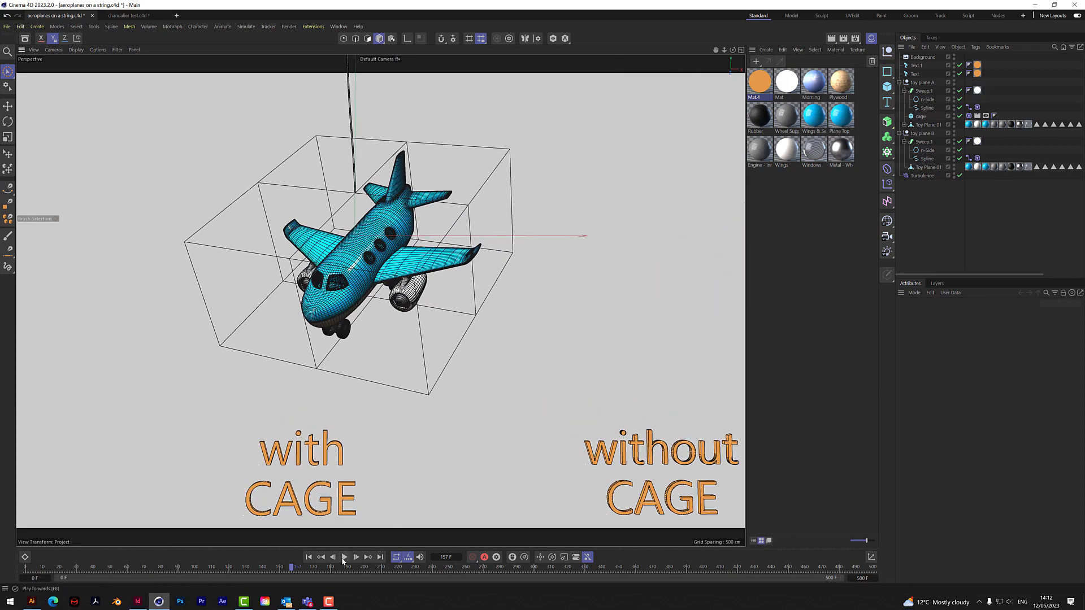
# Play the example simulation again, rewind it to the first frame and replay its opening frames
pyautogui.click(344, 557)
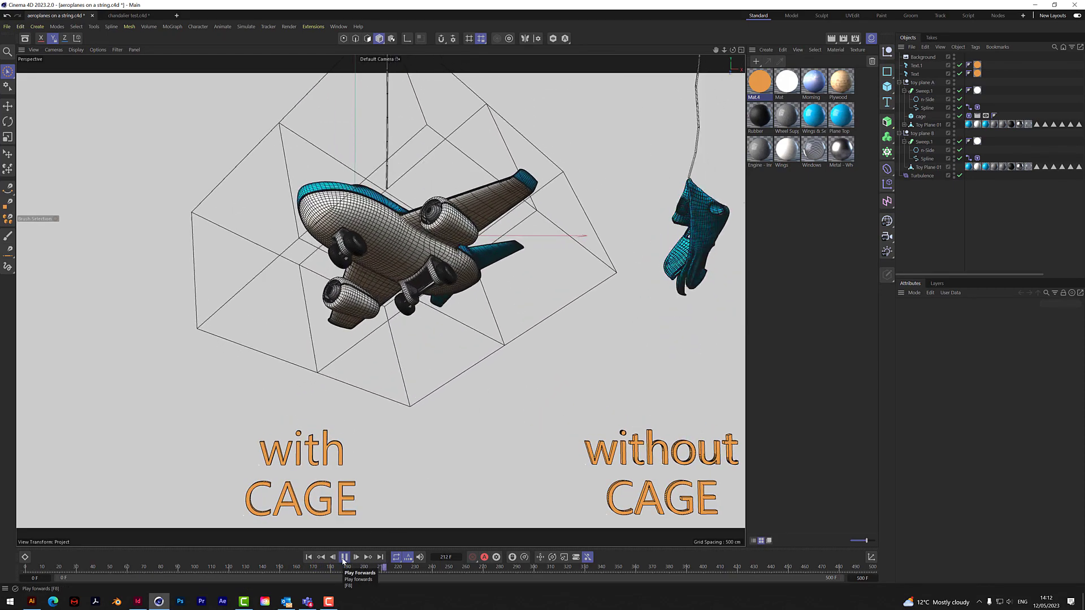
pyautogui.click(344, 557)
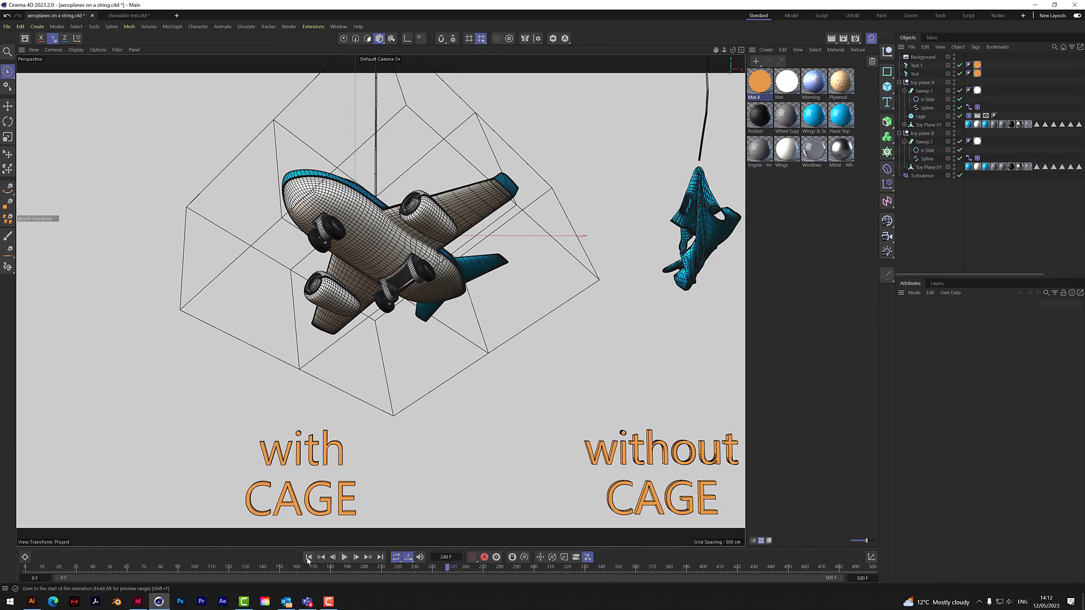
pyautogui.click(309, 556)
pyautogui.click(344, 558)
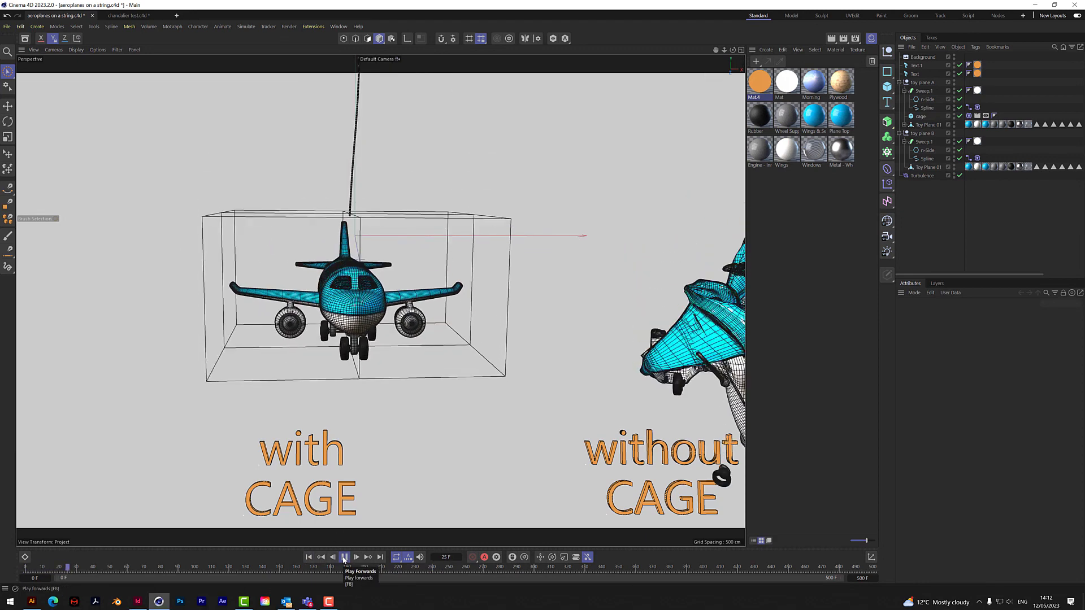
pyautogui.click(344, 557)
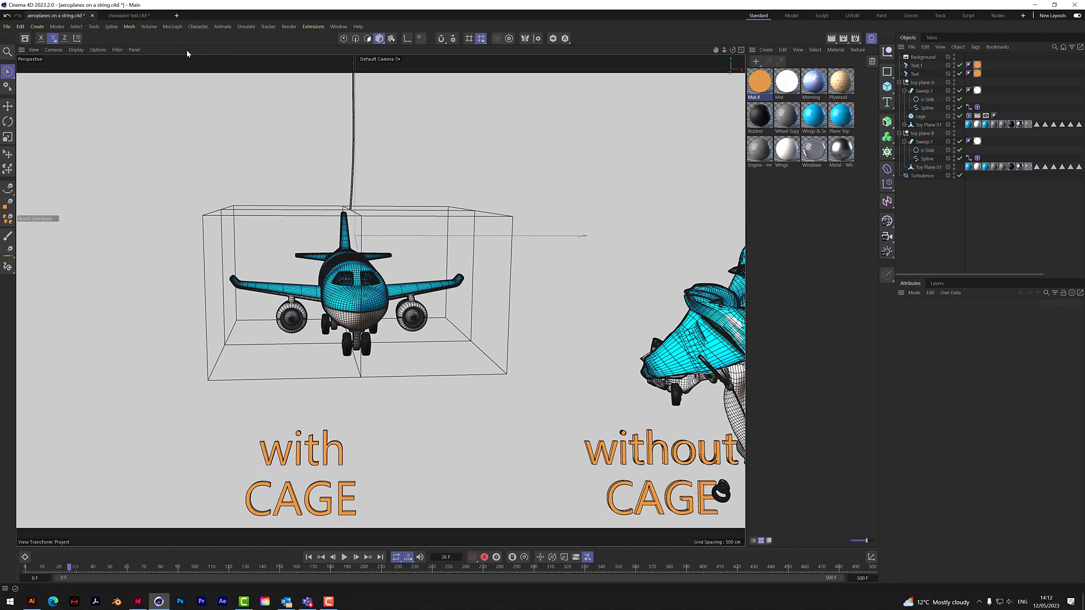
# Create a new project, search the asset library for "toy" and load the blue toy plane model
pyautogui.click(176, 15)
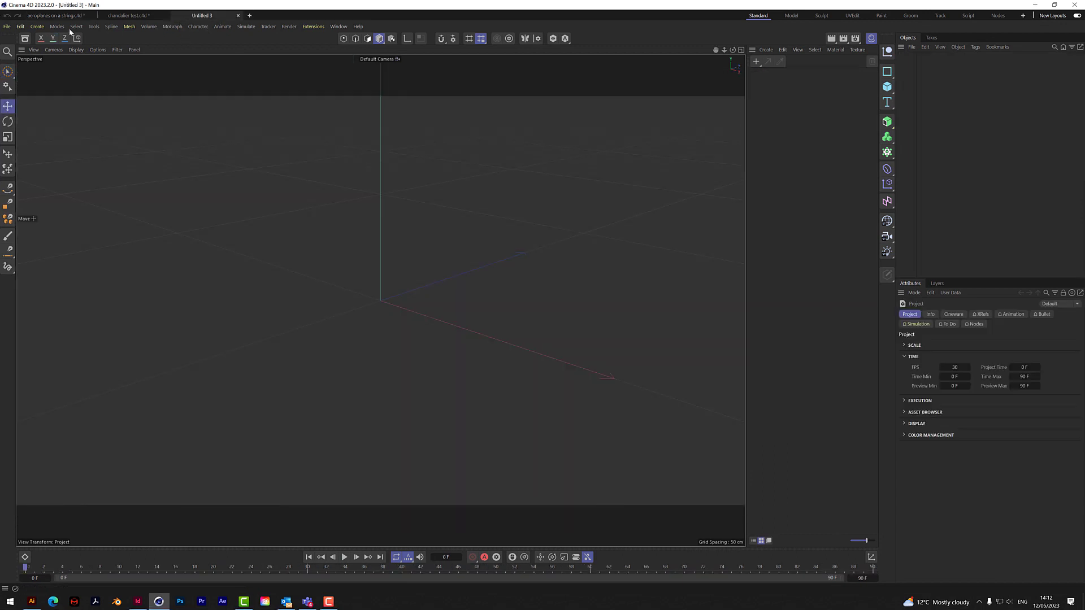
pyautogui.click(25, 38)
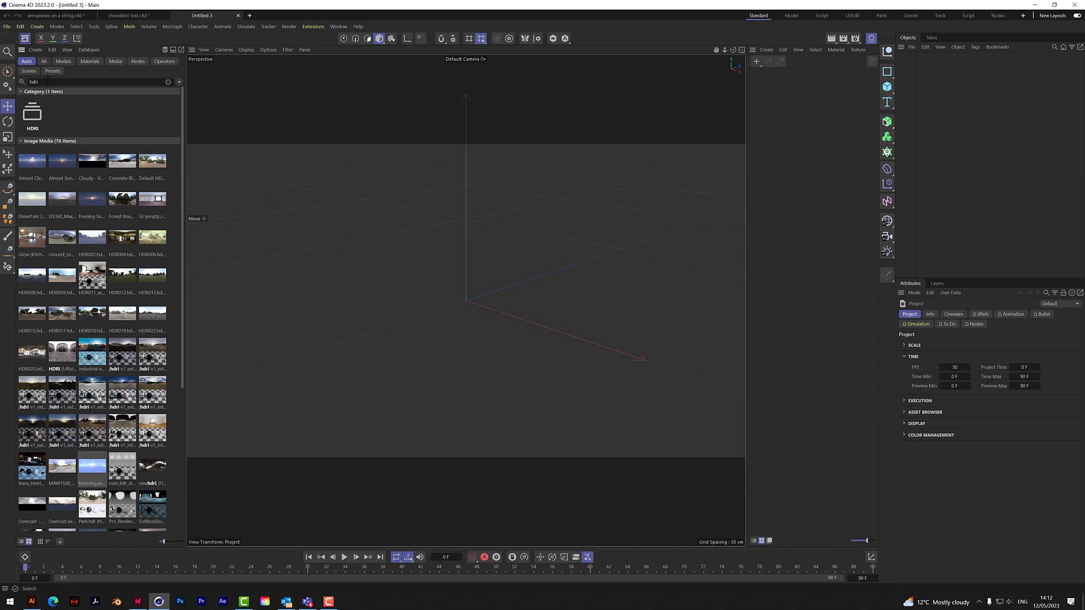
pyautogui.click(48, 81)
pyautogui.write('aero')
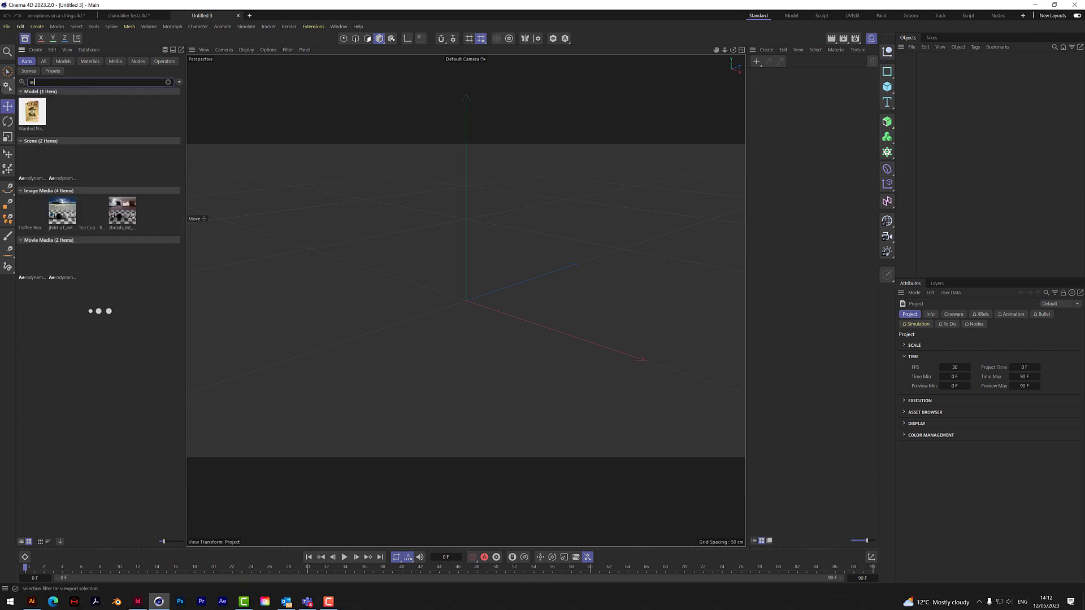
pyautogui.press('BackSpace')
pyautogui.press('BackSpace')
pyautogui.press('BackSpace')
pyautogui.press('BackSpace')
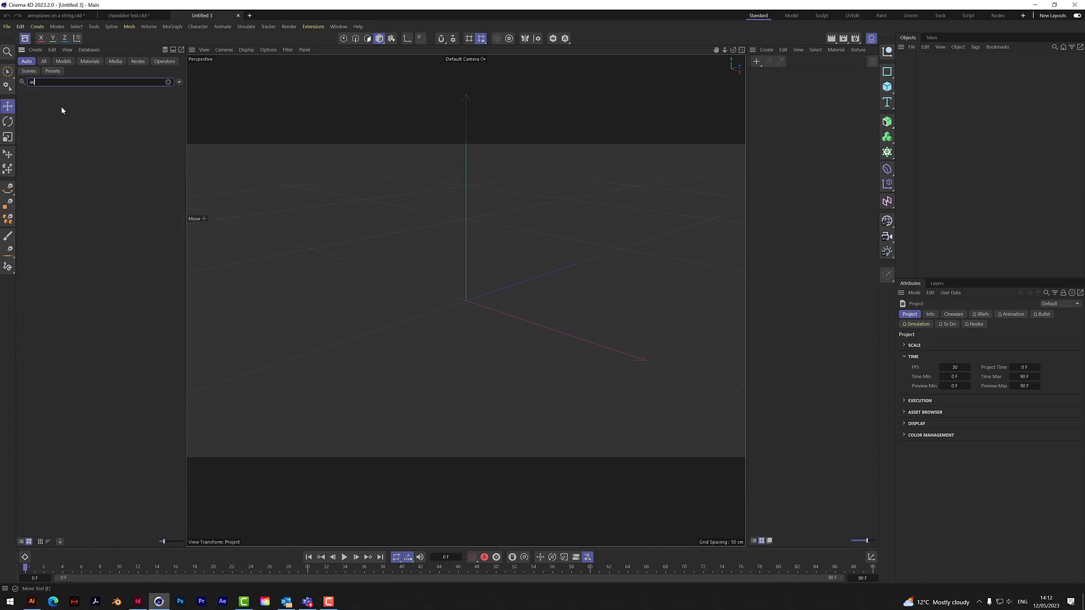
pyautogui.write('toy')
pyautogui.doubleClick(32, 161)
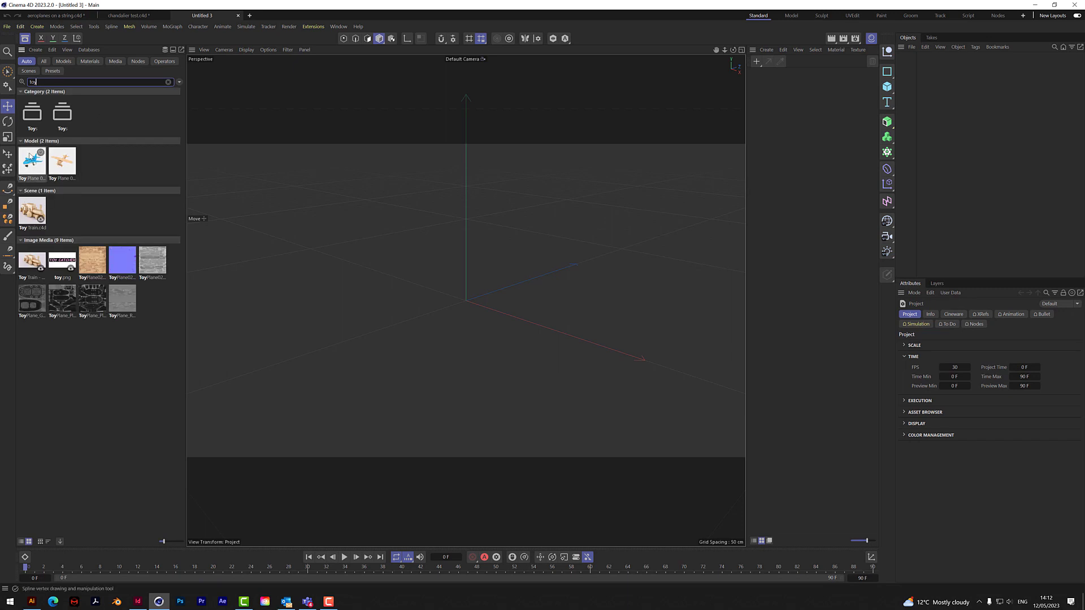
# Scale up the toy plane uniformly and switch the viewport display to shading with wireframe lines
pyautogui.scroll(5, 465, 298)
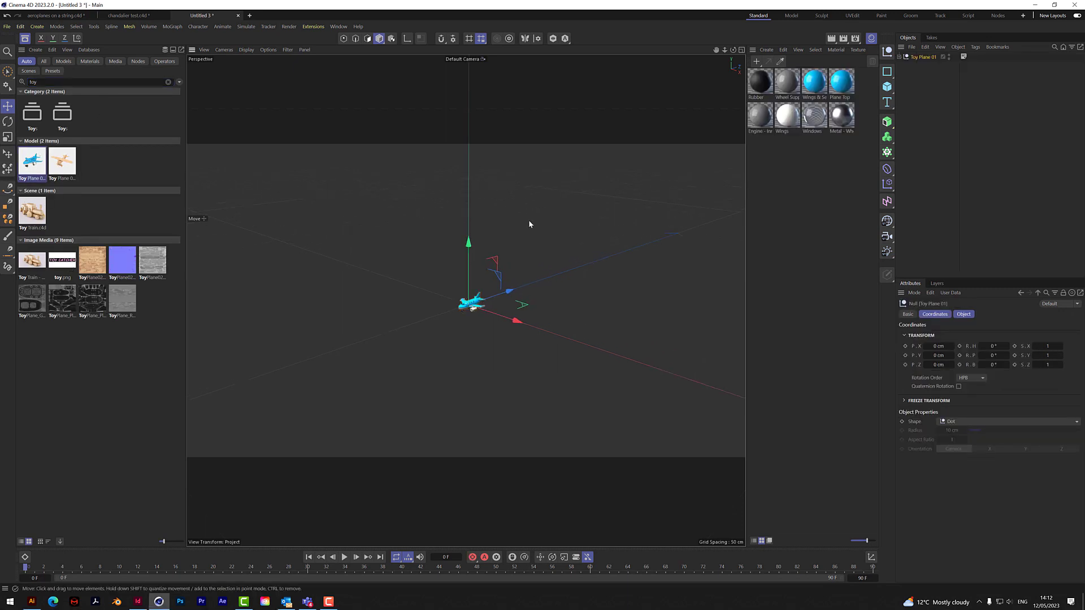
pyautogui.click(8, 137)
pyautogui.moveTo(518, 262); pyautogui.dragTo(537, 173)
pyautogui.moveTo(733, 50); pyautogui.dragTo(733, 85)
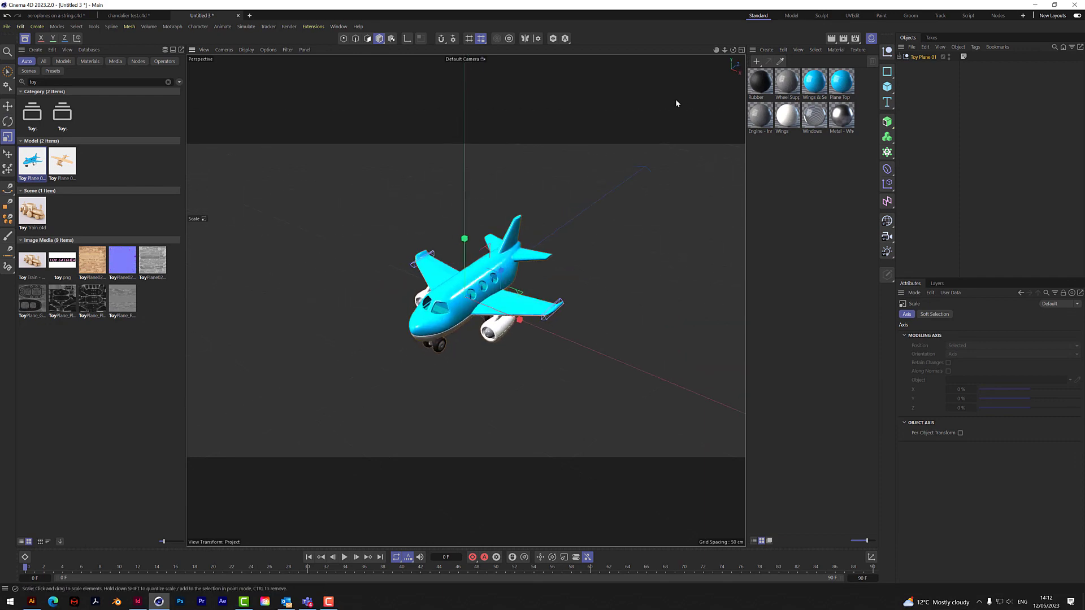
pyautogui.click(246, 50)
pyautogui.click(255, 76)
pyautogui.scroll(5, 469, 286)
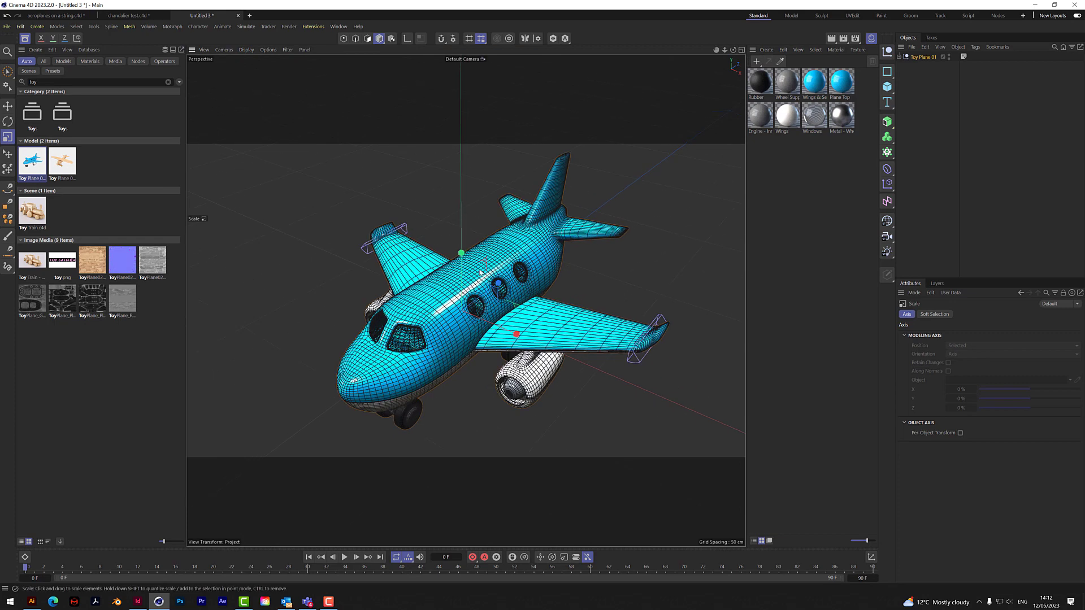
pyautogui.scroll(-4, 491, 299)
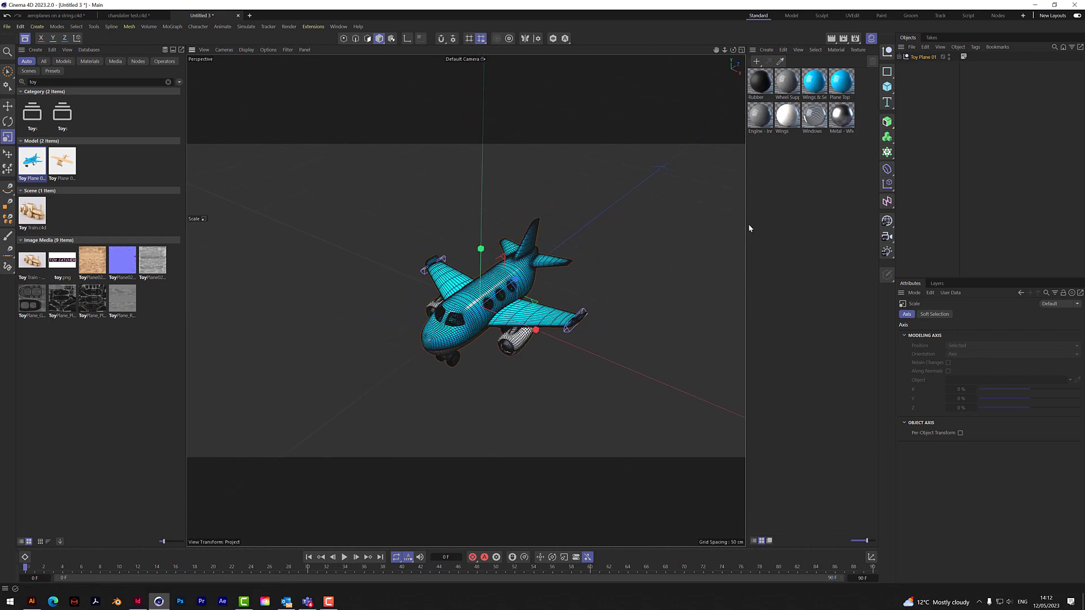
# Merge the toy plane's whole hierarchy into a single polygon object with Connect Objects + Delete
pyautogui.click(899, 57)
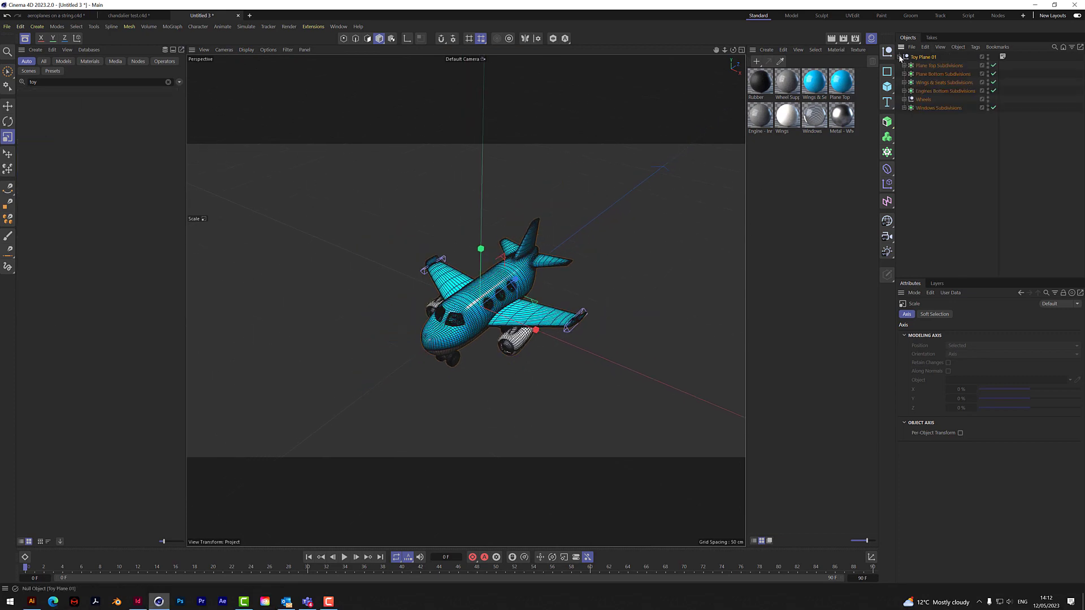
pyautogui.click(899, 57)
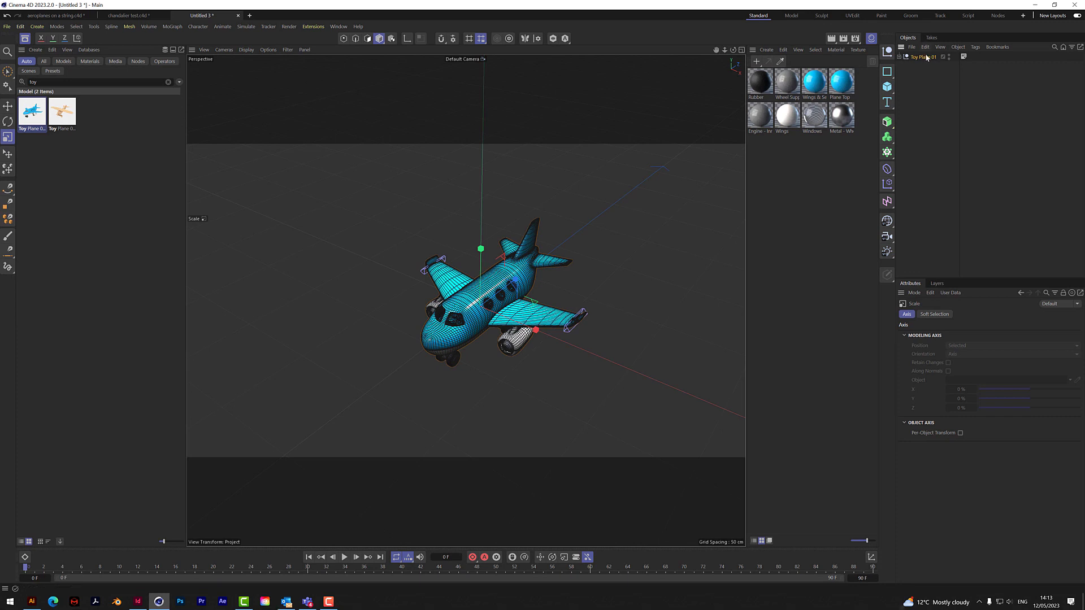
pyautogui.rightClick(924, 54)
pyautogui.moveTo(955, 191)
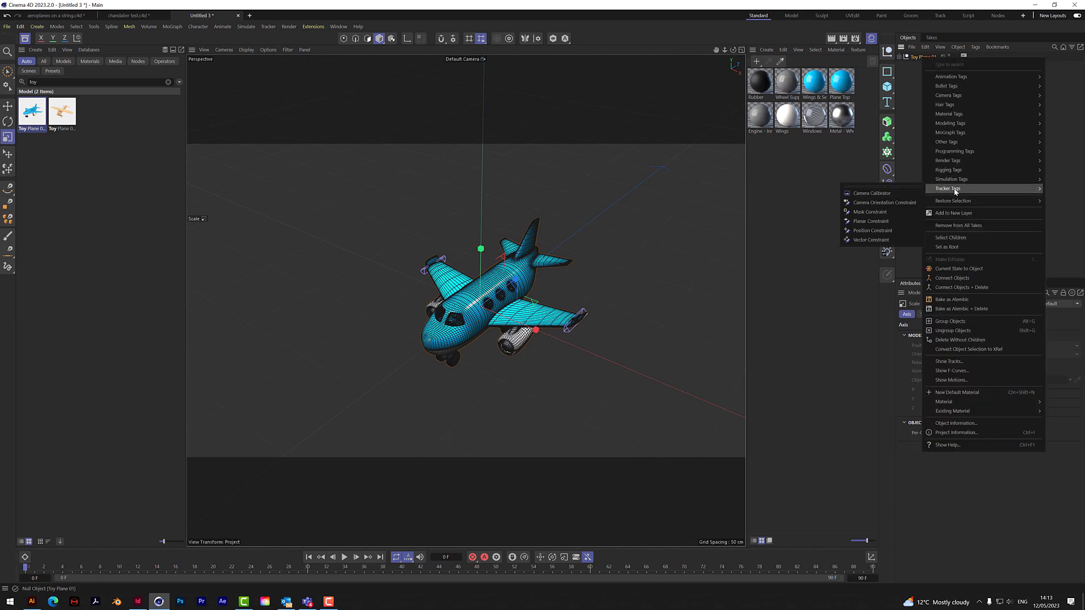
pyautogui.click(961, 287)
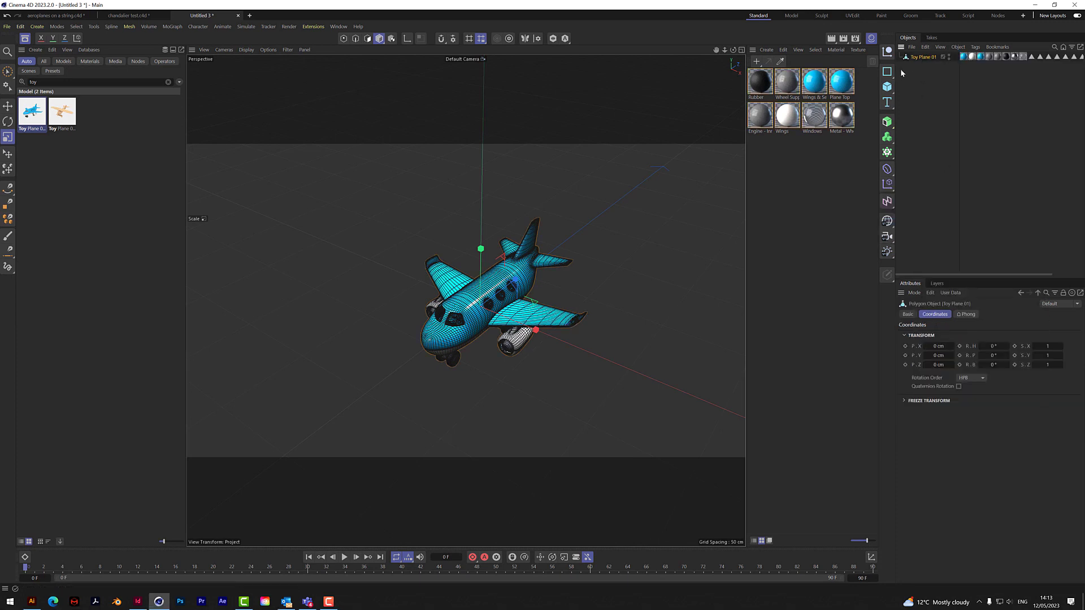
# Add a Cloth simulation tag to the merged toy plane
pyautogui.rightClick(928, 57)
pyautogui.moveTo(960, 184)
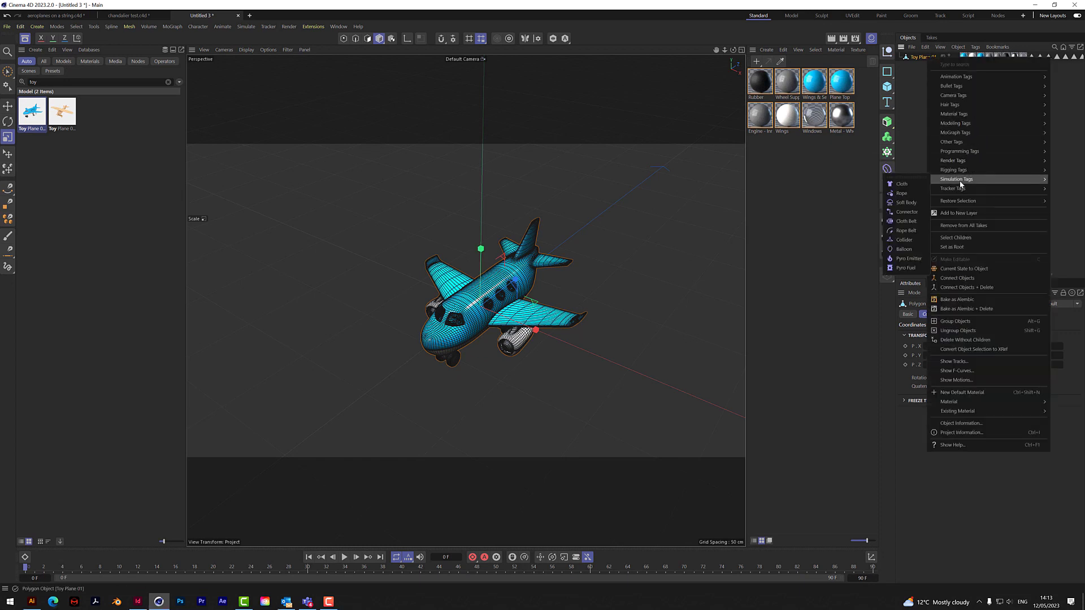
pyautogui.click(903, 184)
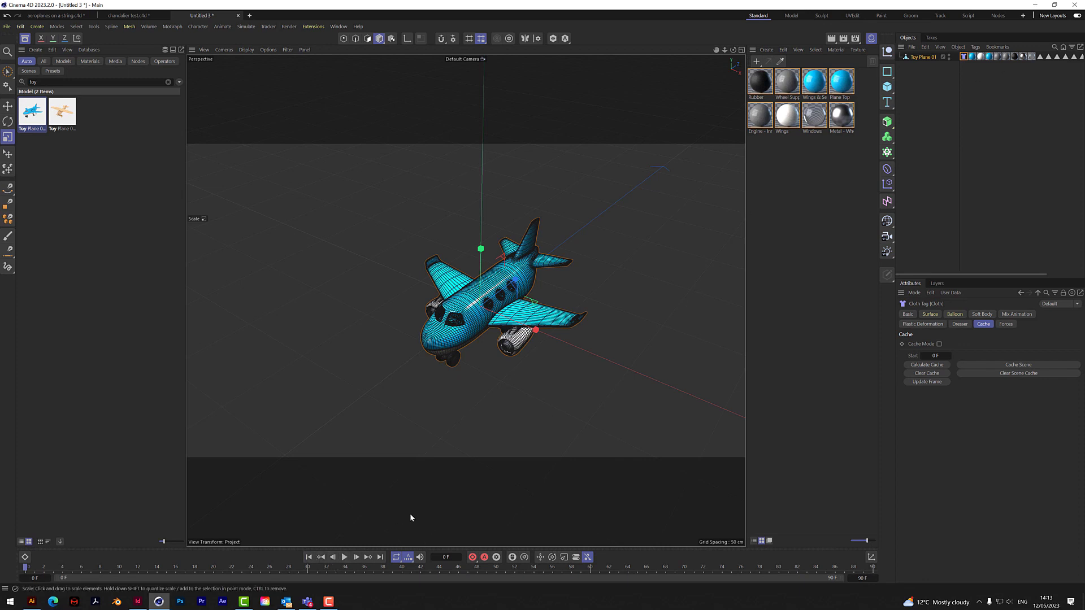
# Play the cloth simulation on the plane, rewind to the start and delete the plane's Cloth tag
pyautogui.click(344, 557)
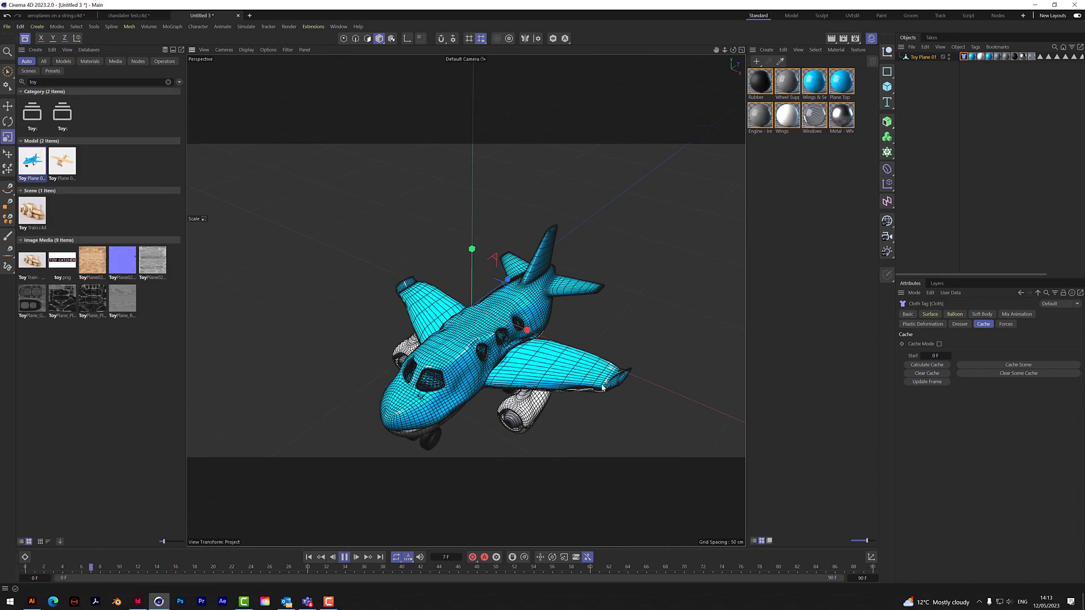
pyautogui.click(344, 557)
pyautogui.click(308, 558)
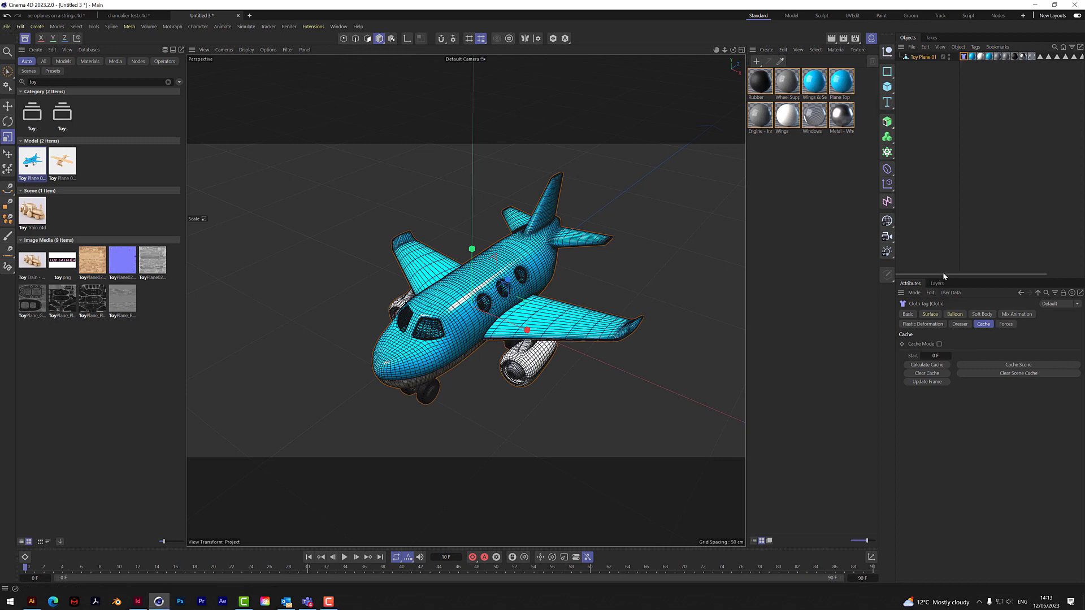
pyautogui.click(963, 56)
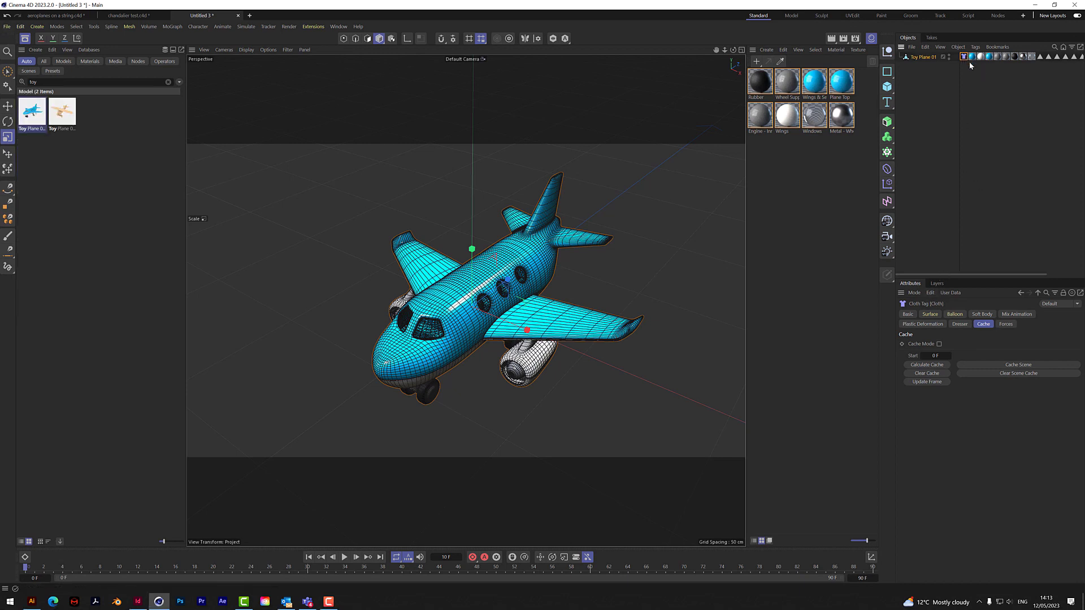
pyautogui.press('Delete')
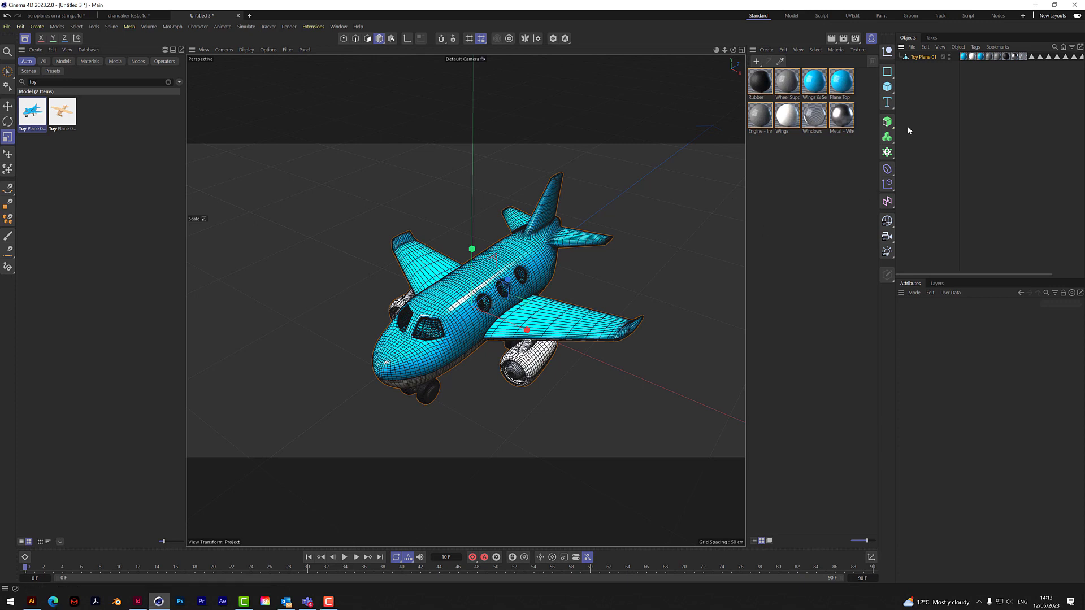
# Add a cube around the plane and resize it to about 129 × 81 × 113 cm
pyautogui.click(887, 87)
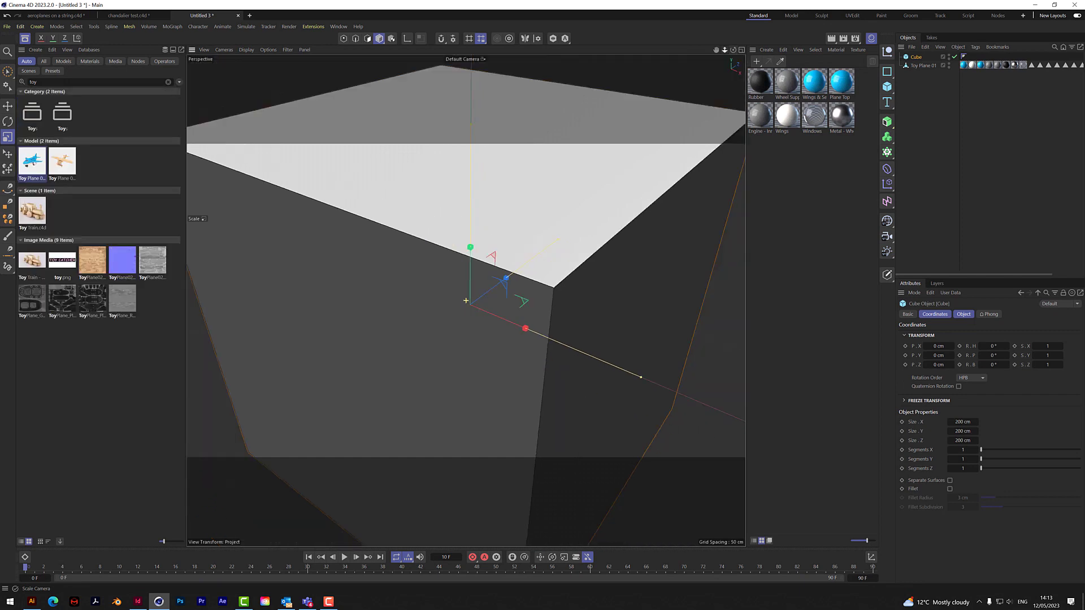
pyautogui.scroll(-5, 465, 300)
pyautogui.moveTo(469, 223); pyautogui.dragTo(504, 291)
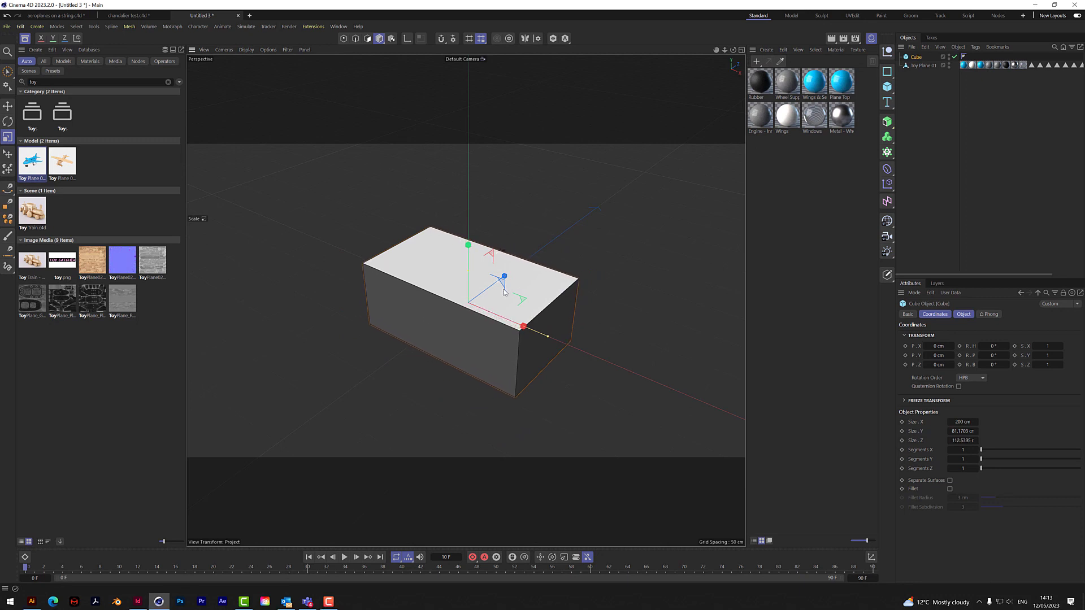
pyautogui.moveTo(548, 335); pyautogui.dragTo(521, 327)
# Lengthen the cube to about 138 cm in Z and shift it about 15 cm along Z to enclose the plane
pyautogui.moveTo(733, 49); pyautogui.dragTo(706, 74)
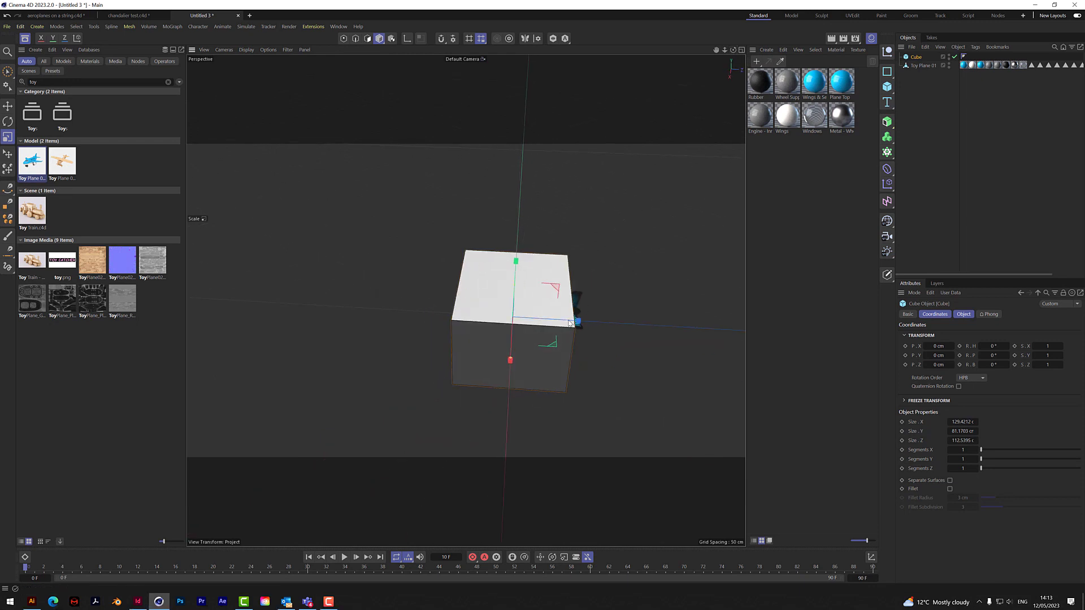
pyautogui.moveTo(569, 323); pyautogui.dragTo(583, 323)
pyautogui.moveTo(733, 50); pyautogui.dragTo(723, 56)
pyautogui.click(7, 71)
pyautogui.moveTo(547, 292); pyautogui.dragTo(554, 291)
pyautogui.moveTo(733, 50); pyautogui.dragTo(615, 28)
pyautogui.moveTo(733, 50)
pyautogui.mouseDown()
pyautogui.moveTo(752, 43)
pyautogui.moveTo(733, 50)
pyautogui.mouseUp()
# Set the cube's X and Z segments to 2 each
pyautogui.click(916, 57)
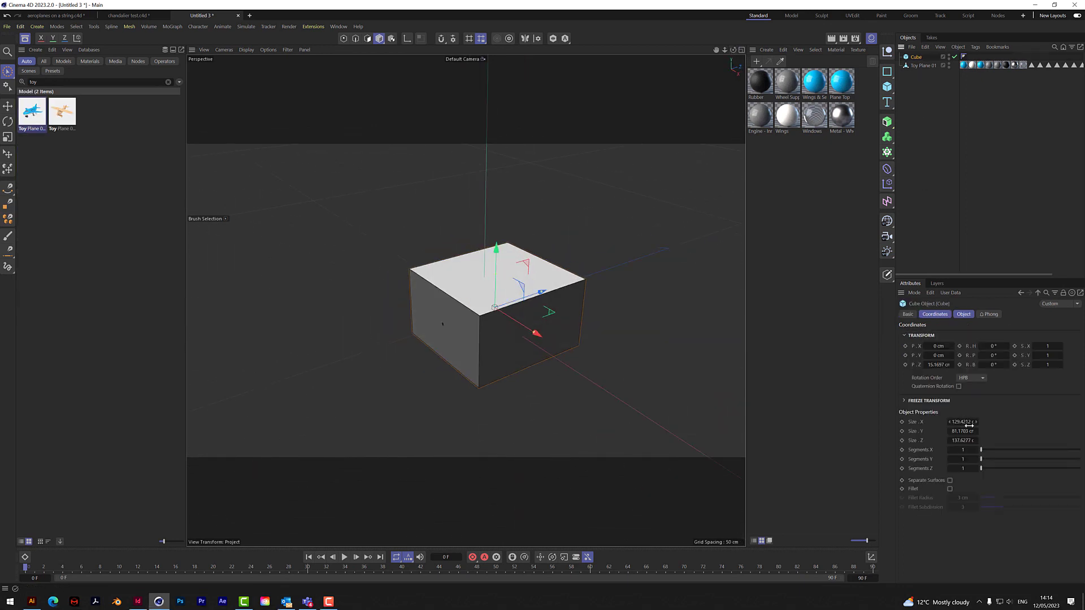
pyautogui.click(976, 448)
pyautogui.click(976, 468)
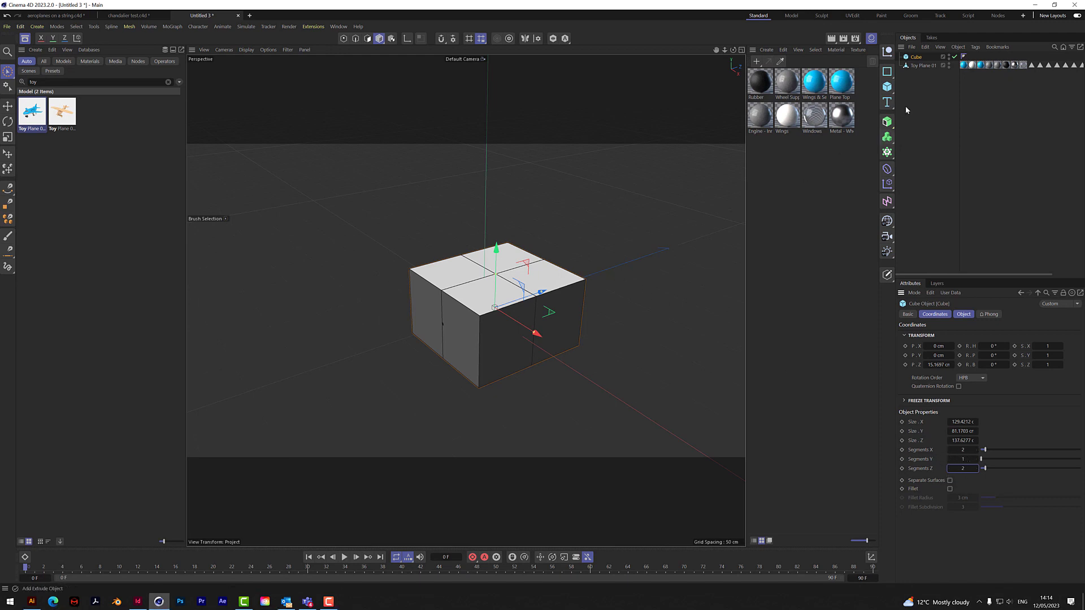
# Add a Mesh deformer and make it a child of the toy plane object
pyautogui.click(888, 171)
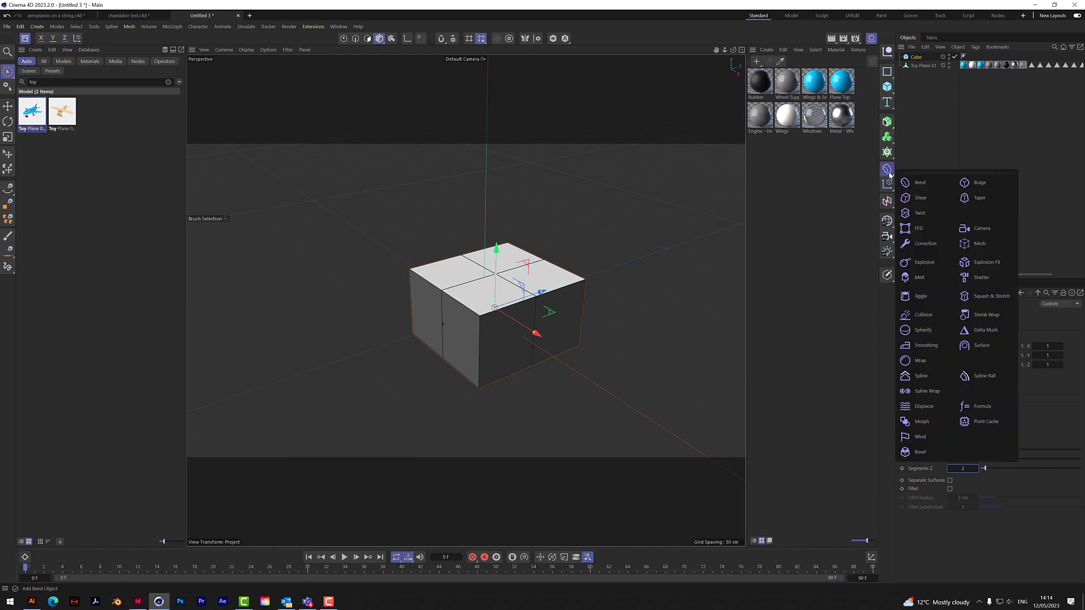
pyautogui.click(970, 241)
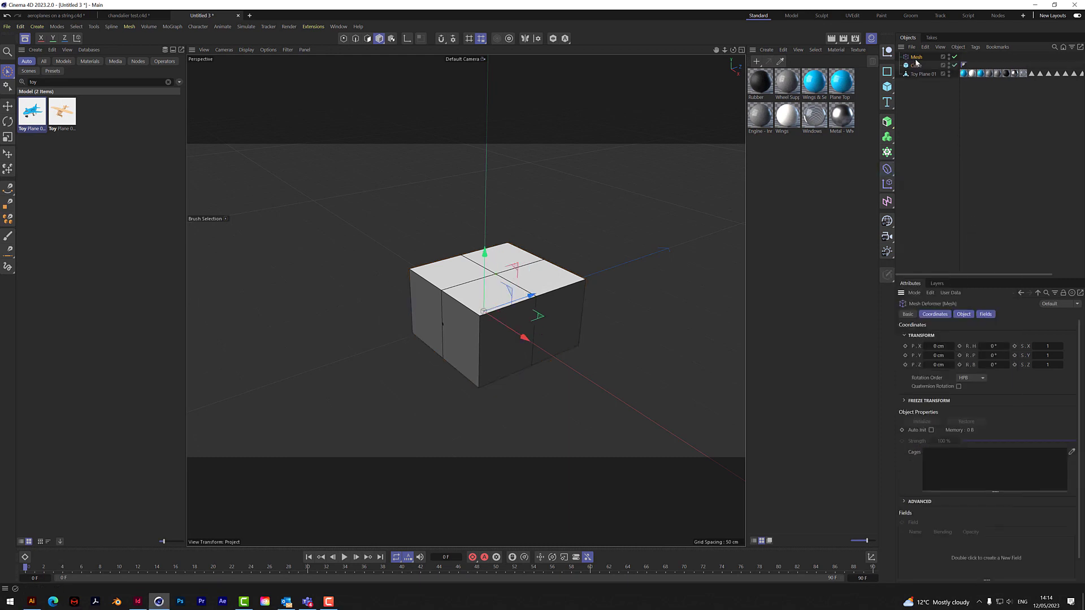
pyautogui.moveTo(917, 59); pyautogui.dragTo(923, 77)
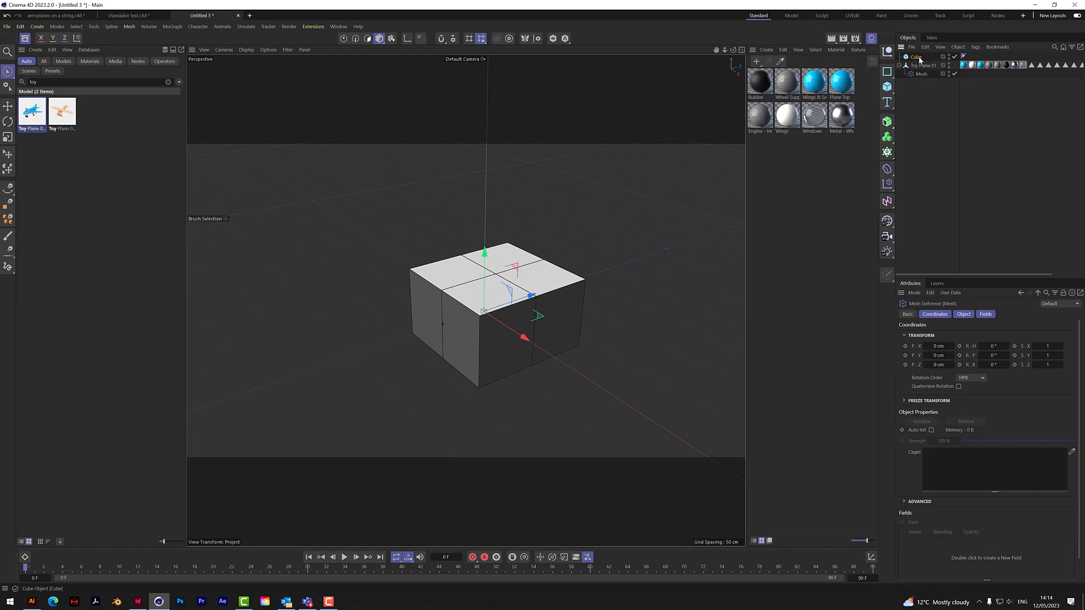
# Assign the cube as the Mesh deformer's cage and initialize the deformer
pyautogui.moveTo(919, 58); pyautogui.dragTo(947, 461)
pyautogui.click(922, 421)
pyautogui.click(922, 422)
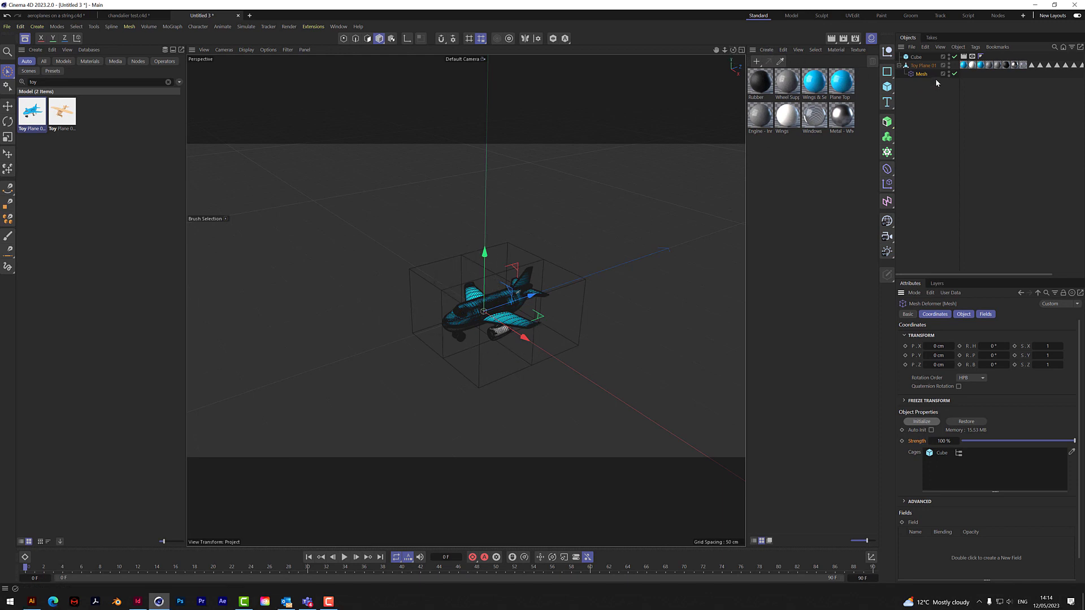
# Rename the cube around the plane as "cage"
pyautogui.click(916, 58)
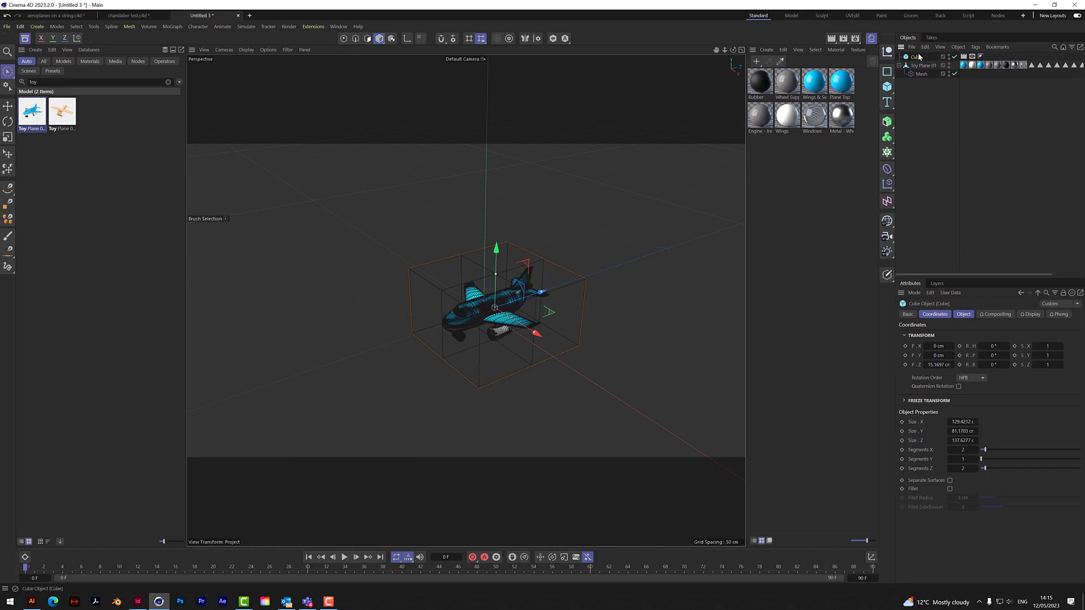
pyautogui.rightClick(918, 58)
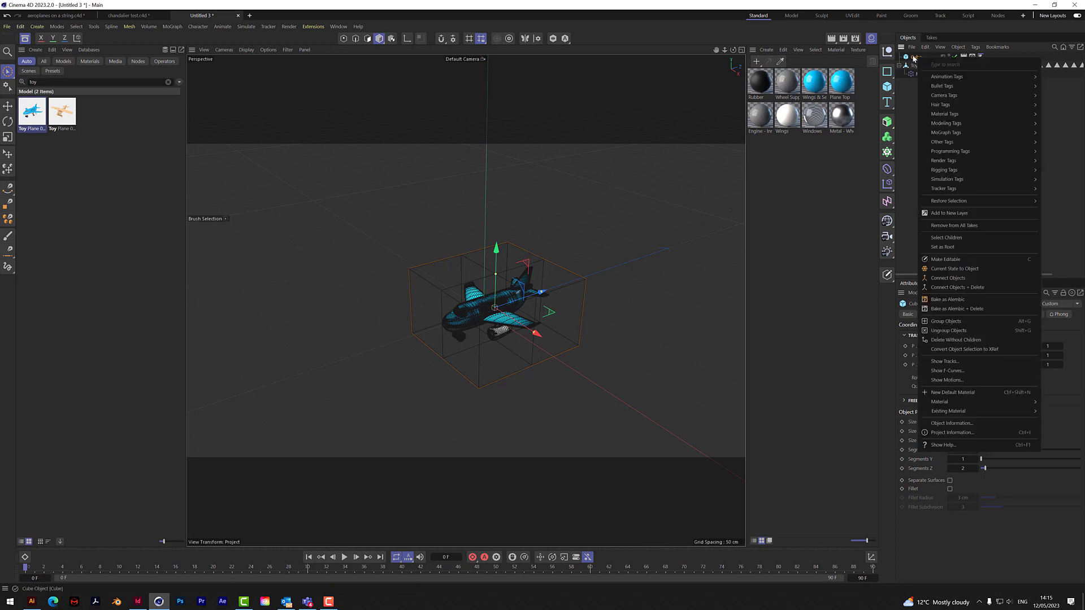
pyautogui.doubleClick(917, 57)
pyautogui.write('ca')
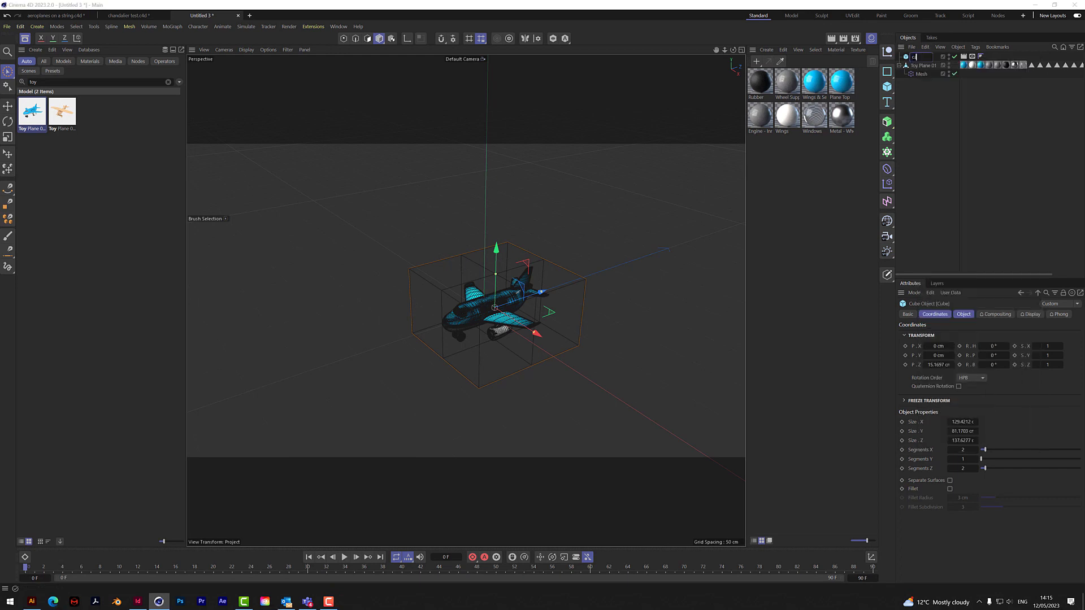
pyautogui.write('ge')
pyautogui.click(941, 99)
# Apply a Cloth simulation tag to the cage object
pyautogui.rightClick(919, 57)
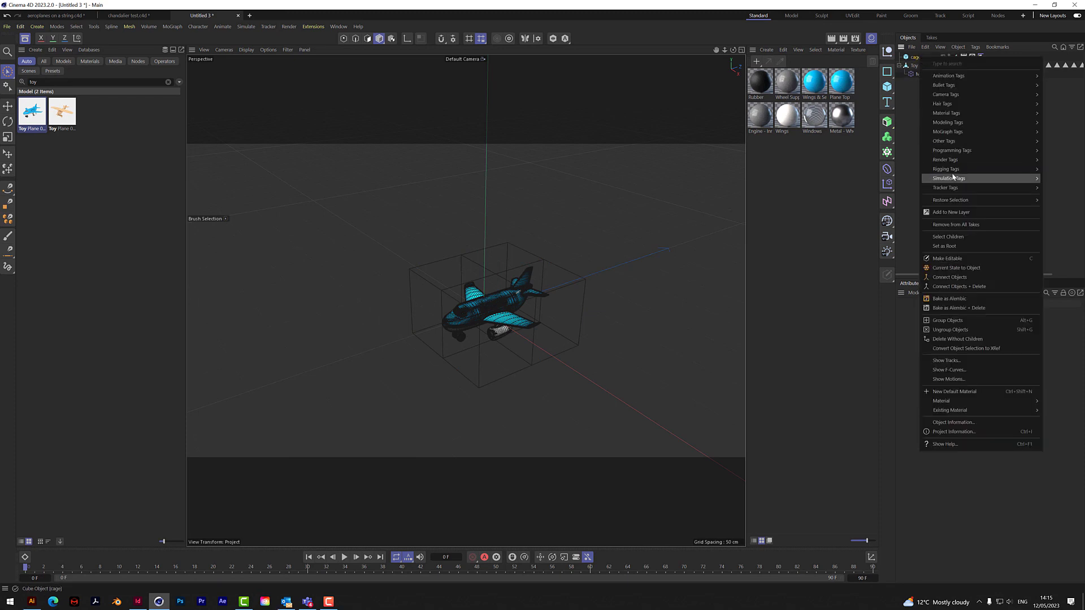
pyautogui.moveTo(952, 177)
pyautogui.click(893, 184)
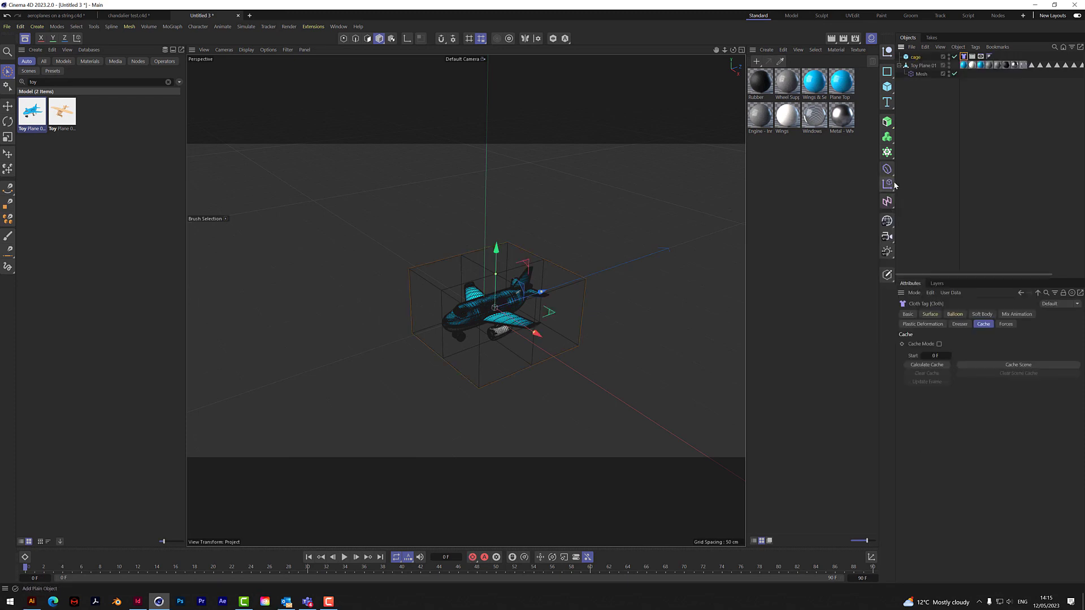
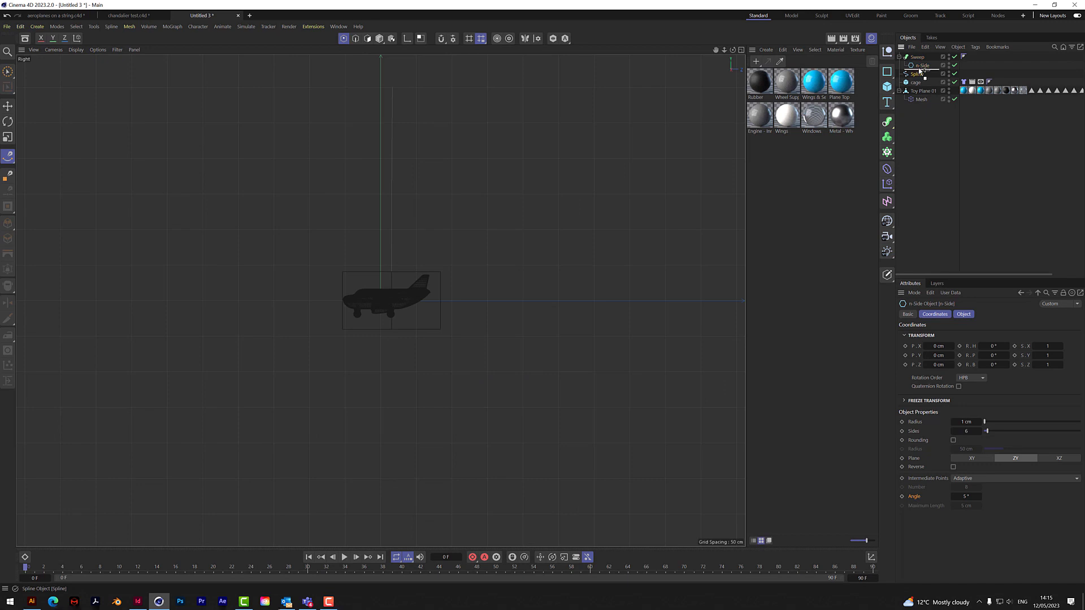
# Apply a Rope simulation tag and a Connector simulation tag to the string's spline
pyautogui.click(918, 75)
pyautogui.rightClick(926, 78)
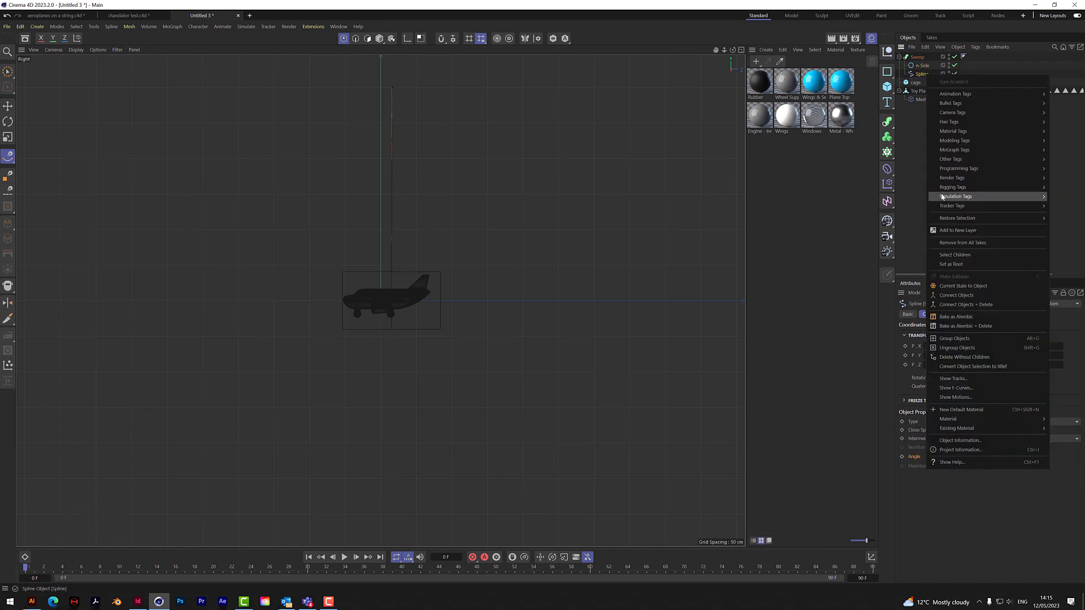
pyautogui.moveTo(948, 197)
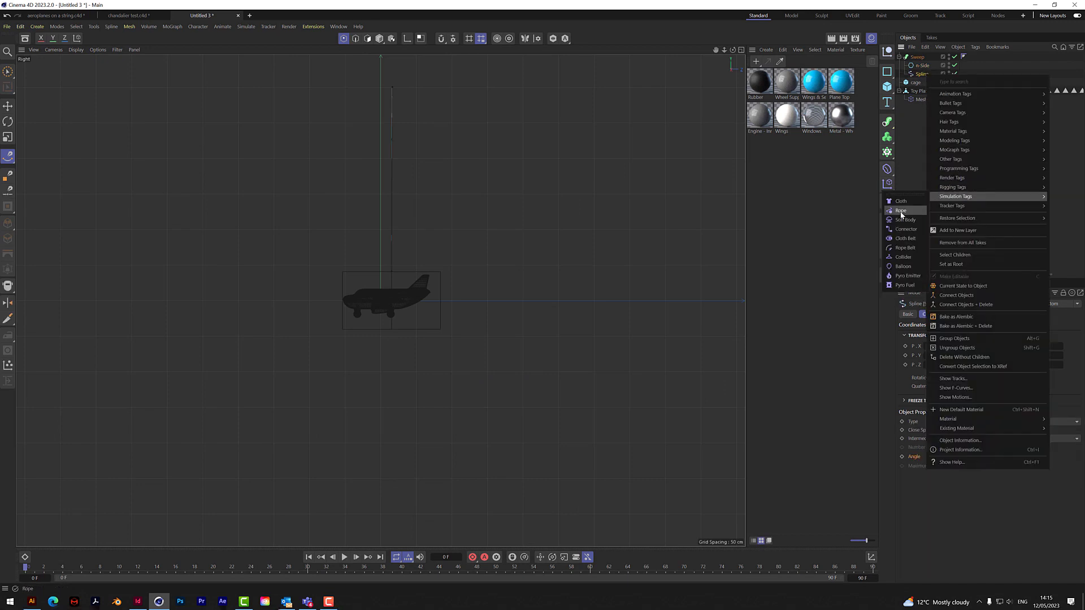
pyautogui.click(901, 212)
pyautogui.rightClick(925, 76)
pyautogui.moveTo(949, 195)
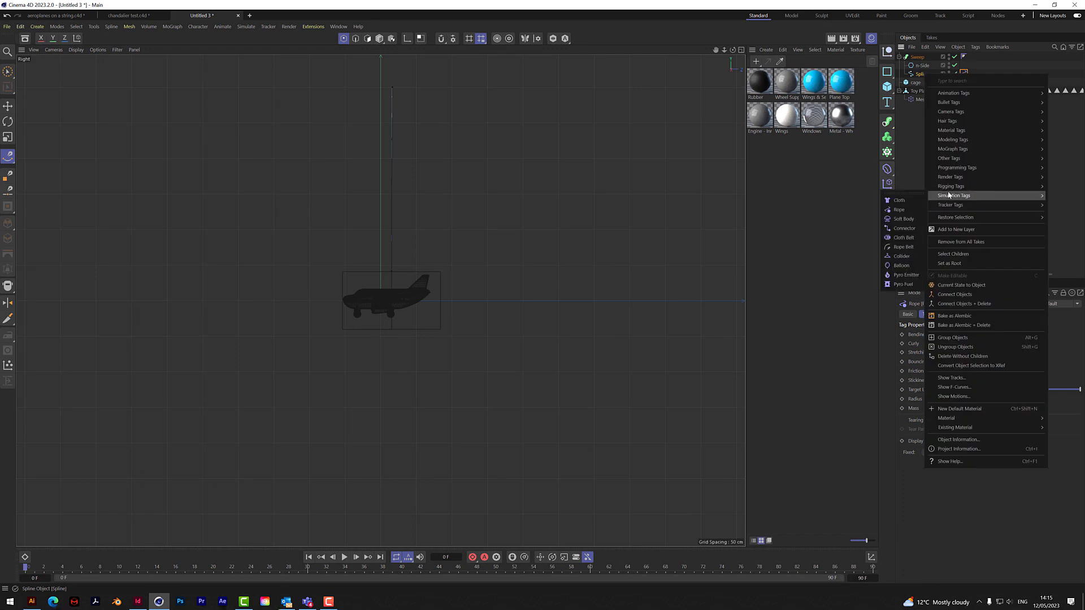
pyautogui.click(904, 228)
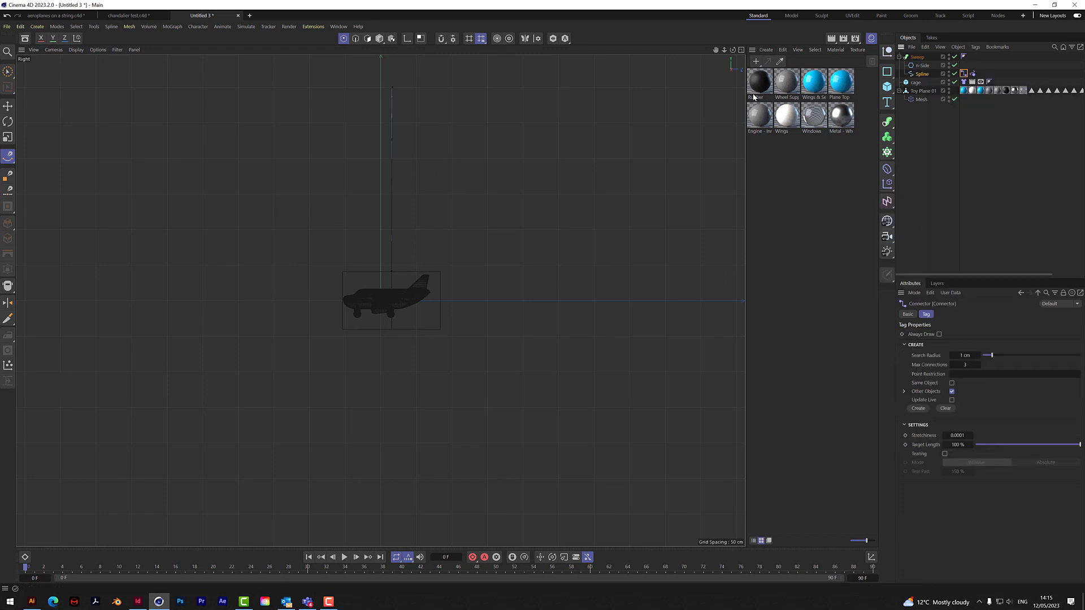
# Set the plane of the string's n-Side profile to XY, working in the perspective view
pyautogui.click(741, 51)
pyautogui.click(377, 51)
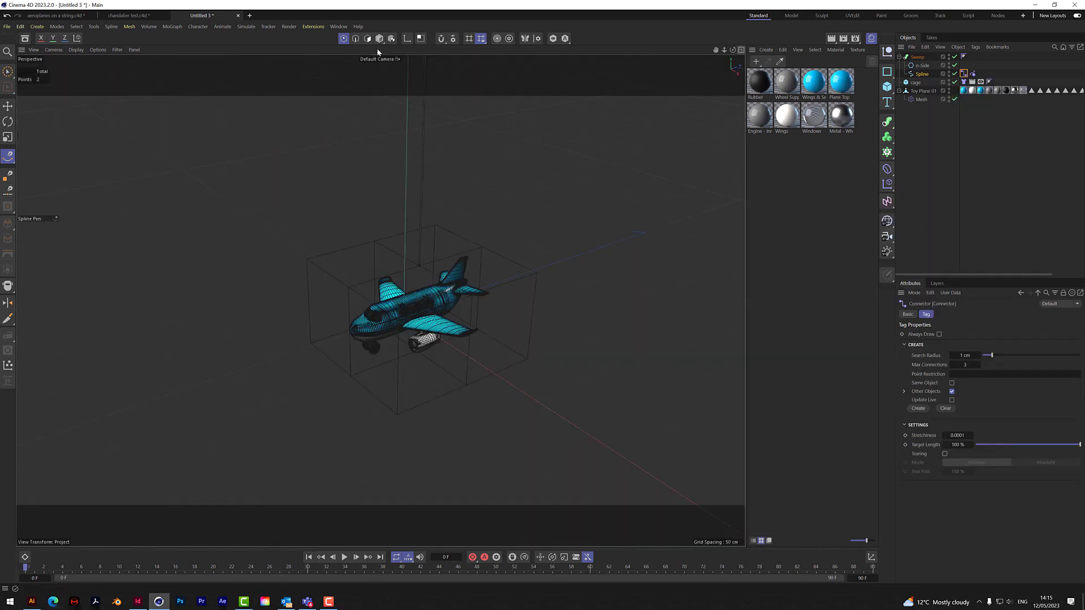
pyautogui.scroll(6, 422, 261)
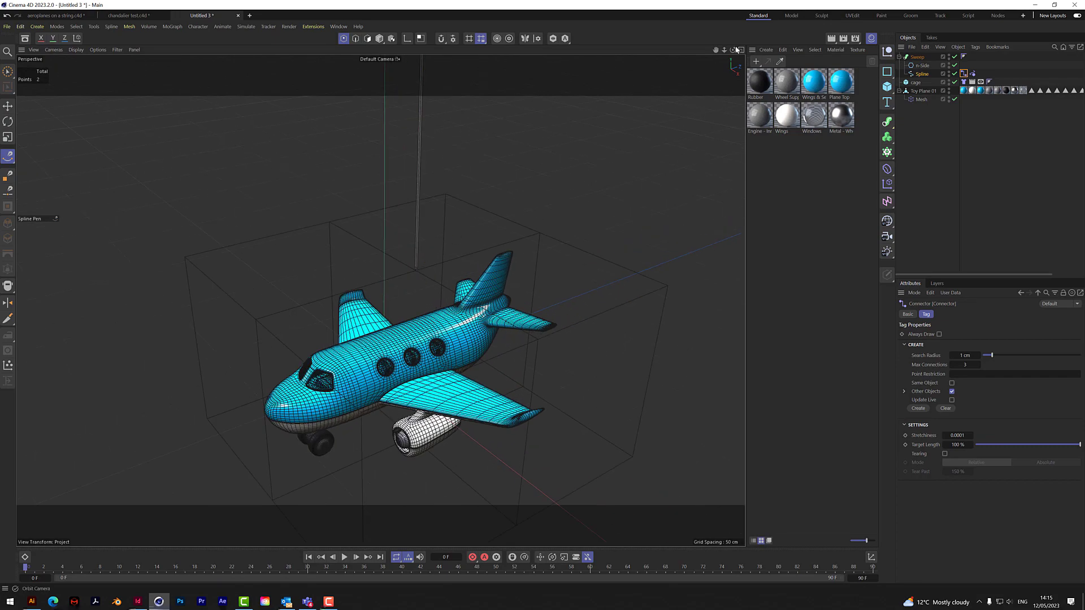
pyautogui.moveTo(734, 49)
pyautogui.mouseDown()
pyautogui.moveTo(683, 35)
pyautogui.moveTo(700, 52)
pyautogui.moveTo(751, 50)
pyautogui.mouseUp()
pyautogui.scroll(6, 420, 272)
pyautogui.click(923, 67)
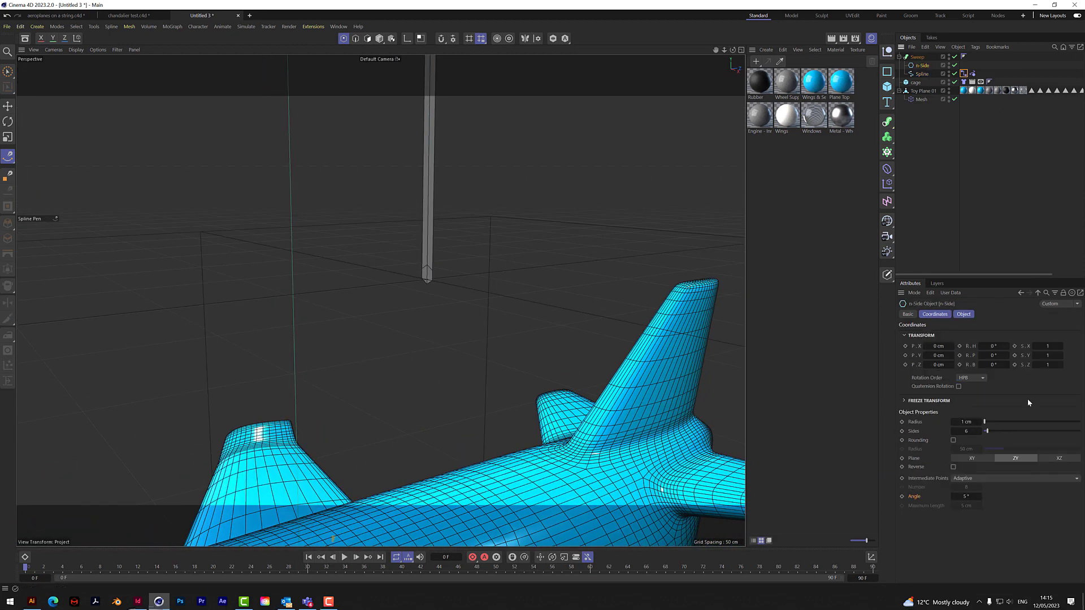
pyautogui.click(976, 457)
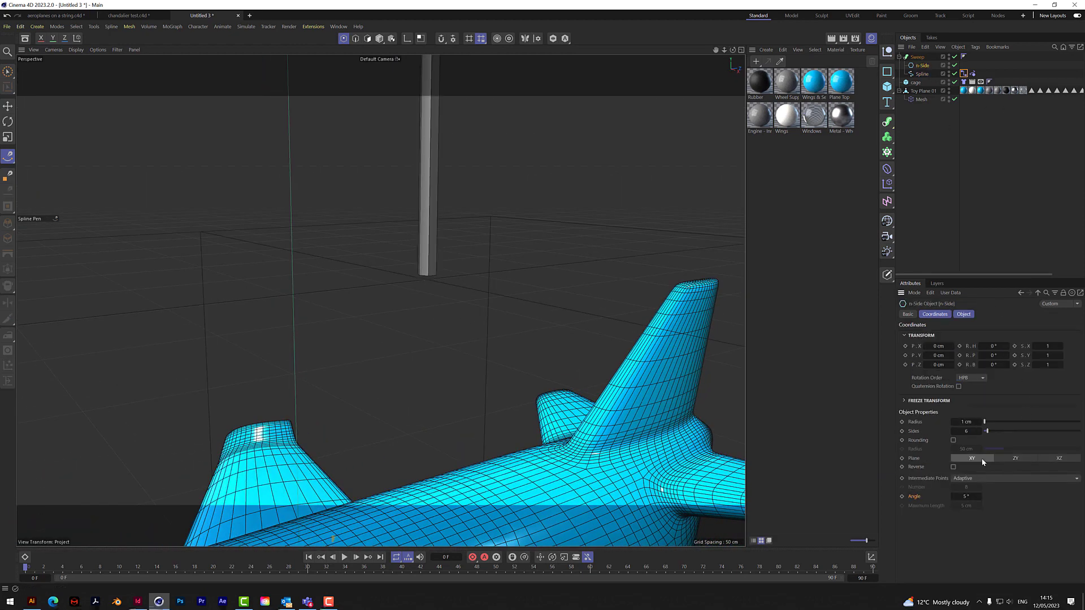
# Enable Update Live on the spline's Connector tag and inspect the link between the string's lower end and the cage
pyautogui.moveTo(733, 50); pyautogui.dragTo(737, 73)
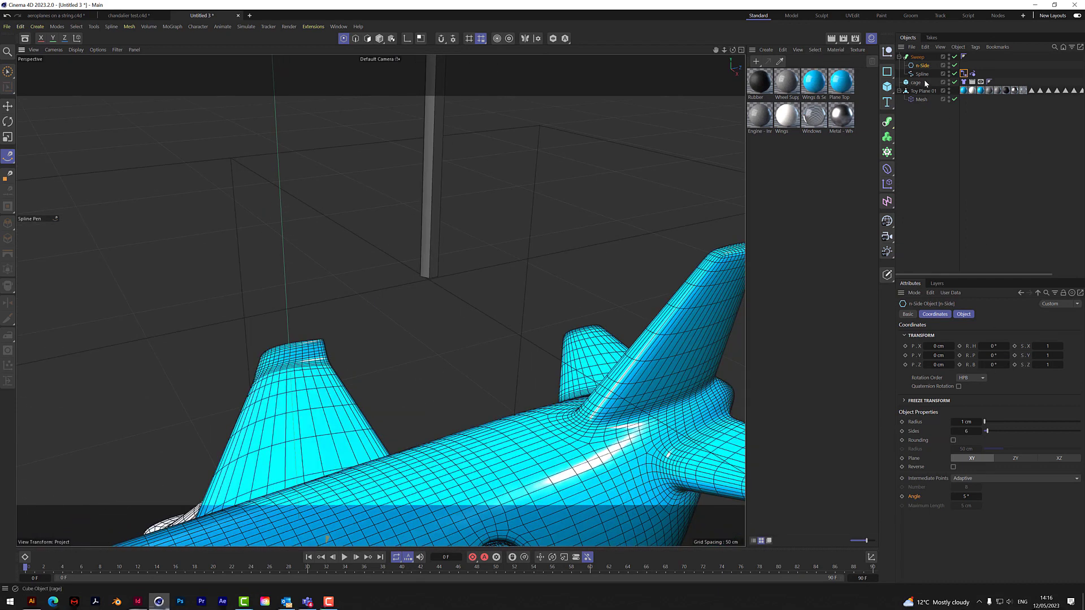
pyautogui.click(964, 74)
pyautogui.moveTo(726, 52); pyautogui.dragTo(718, 51)
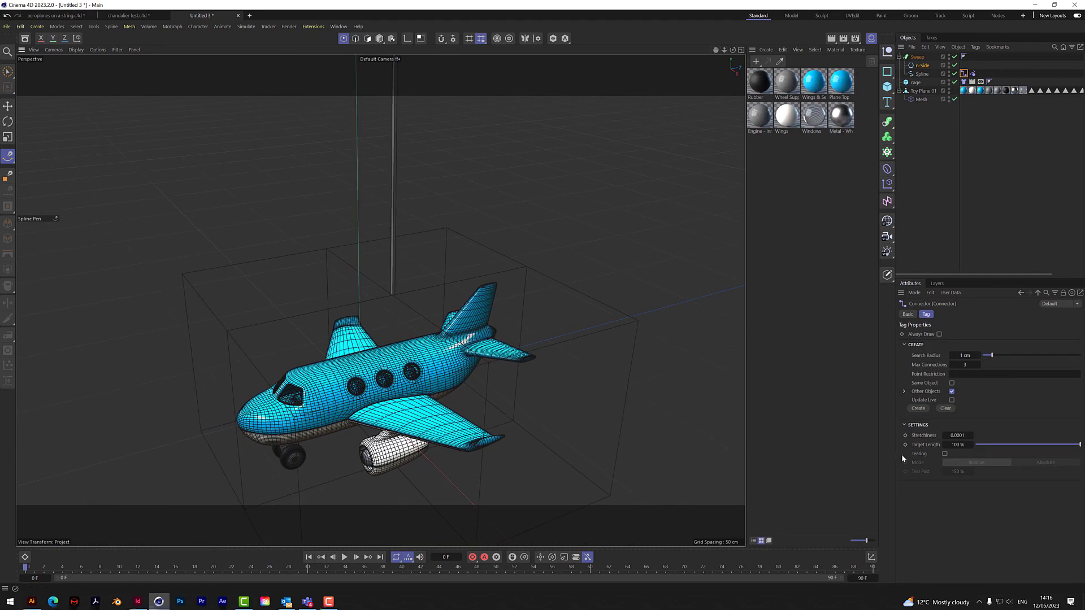
pyautogui.click(951, 399)
pyautogui.scroll(10, 392, 298)
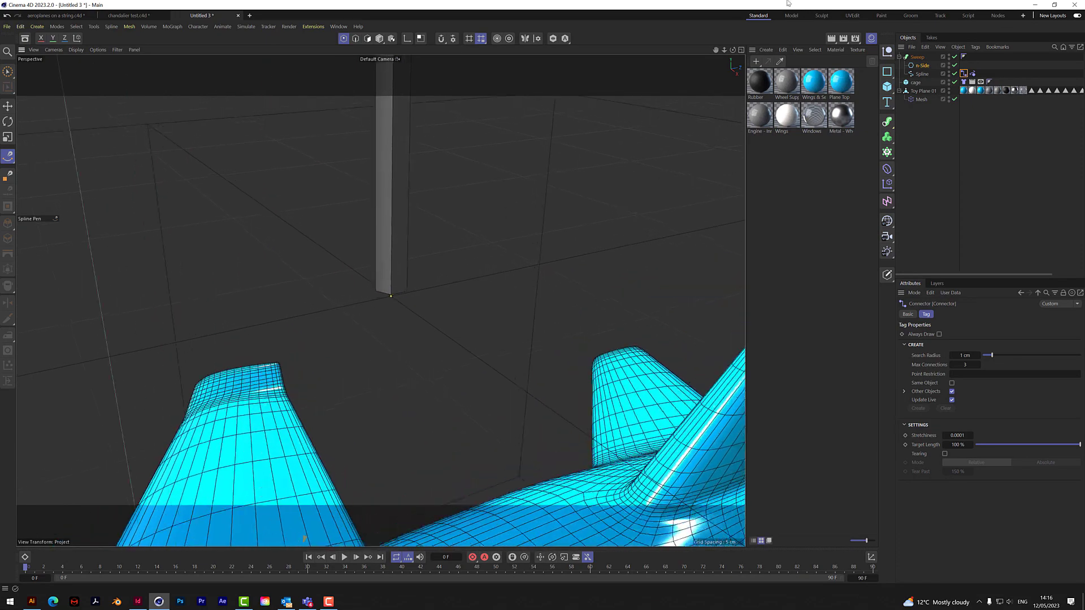
pyautogui.moveTo(732, 49); pyautogui.dragTo(714, 42)
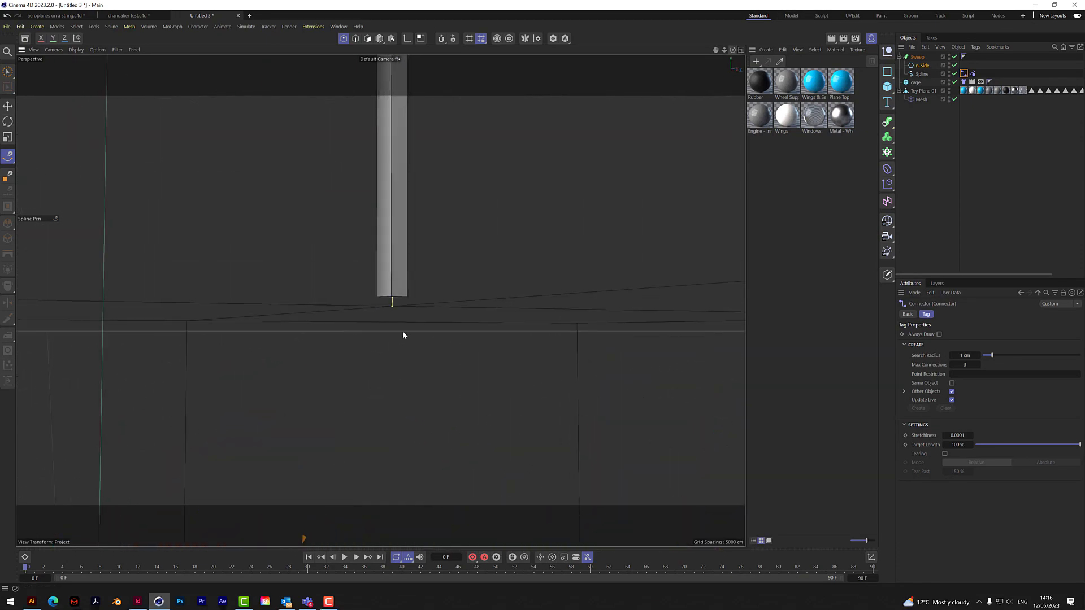
pyautogui.scroll(1, 400, 299)
pyautogui.scroll(3, 395, 302)
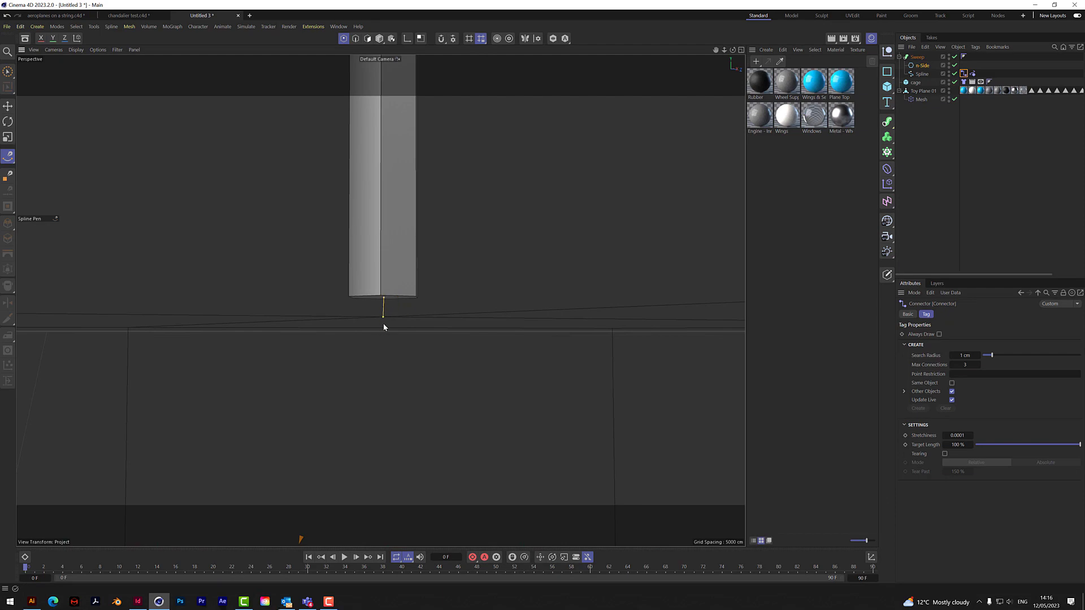
pyautogui.moveTo(724, 50)
pyautogui.mouseDown()
pyautogui.moveTo(819, 57)
pyautogui.moveTo(733, 62)
pyautogui.mouseUp()
pyautogui.scroll(2, 359, 371)
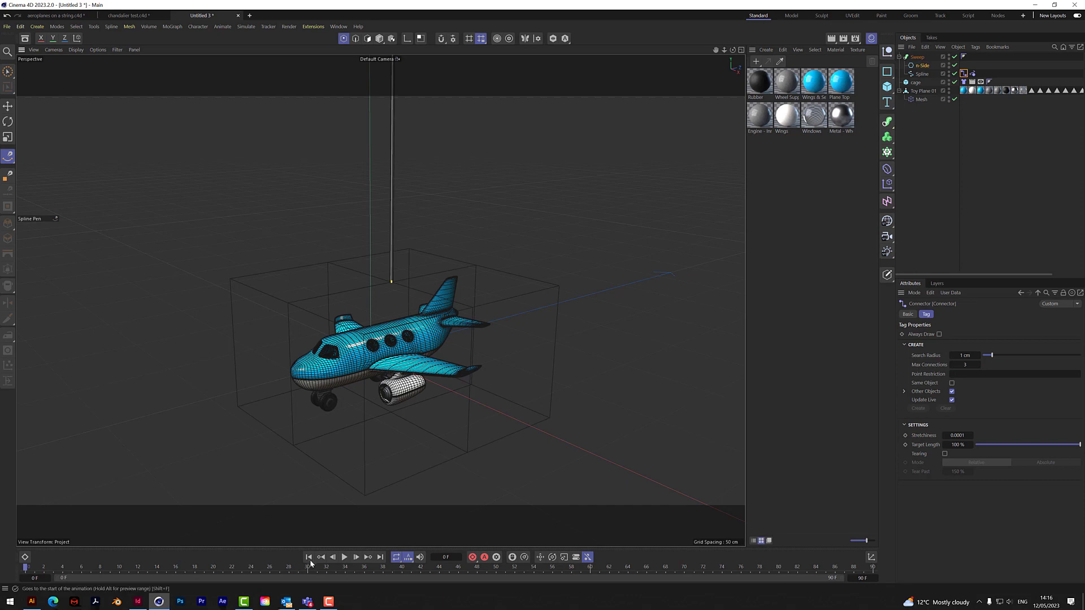
# Select the spline's top point and set it as a fixed anchor in the Rope tag
pyautogui.moveTo(724, 51); pyautogui.dragTo(767, 220)
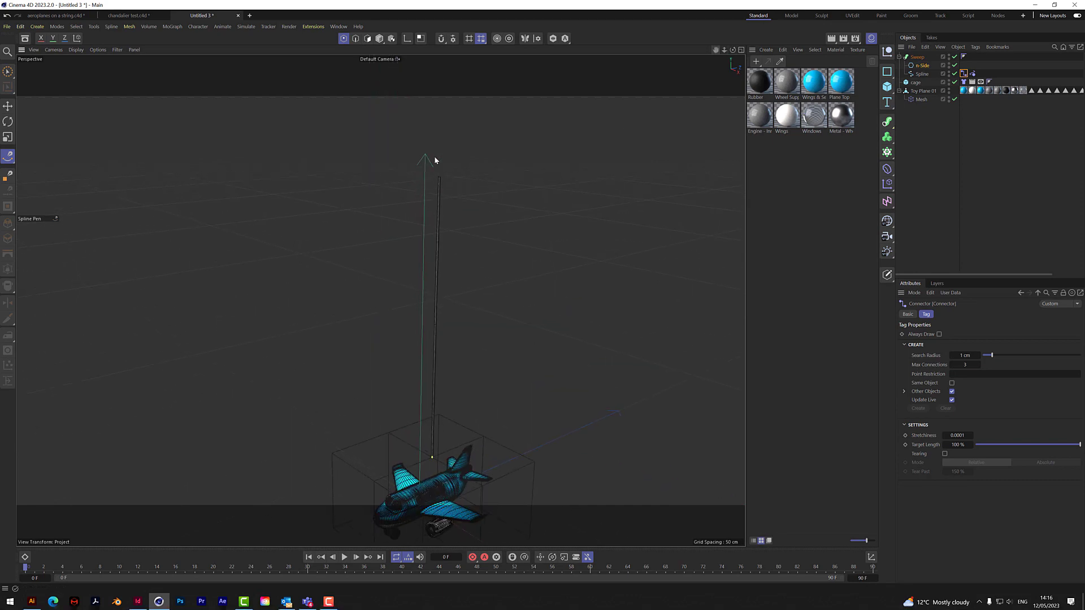
pyautogui.click(923, 75)
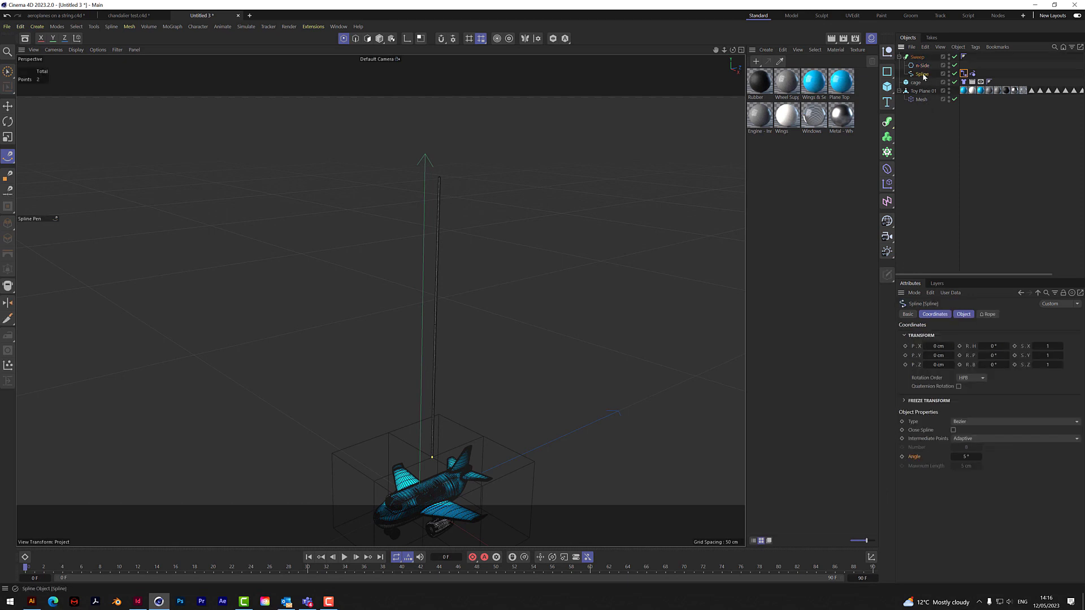
pyautogui.click(439, 177)
pyautogui.hotkey('ctrl', 'z')
pyautogui.click(8, 72)
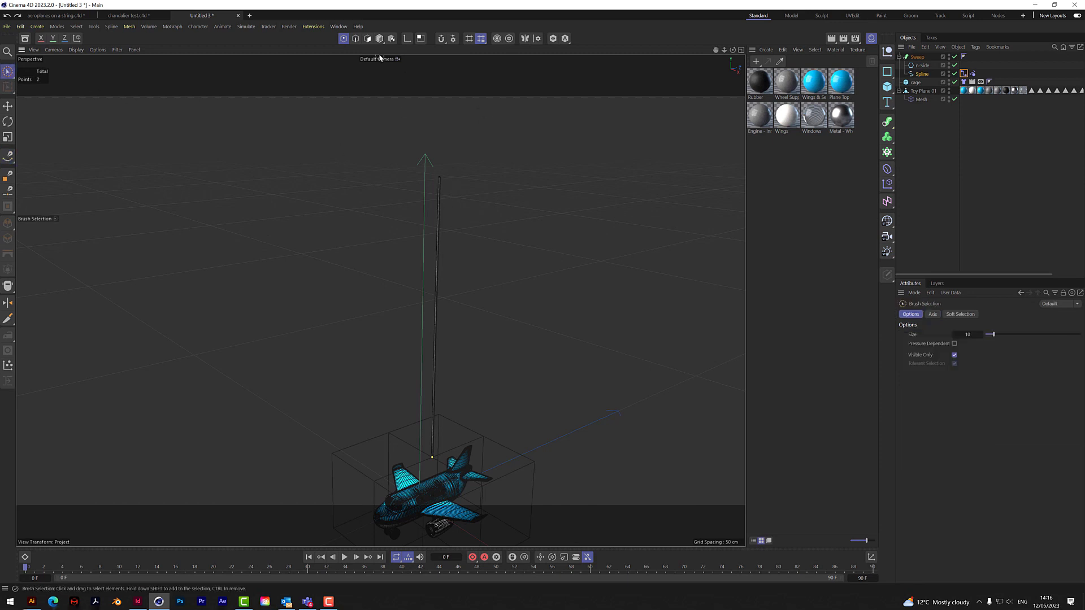
pyautogui.click(439, 178)
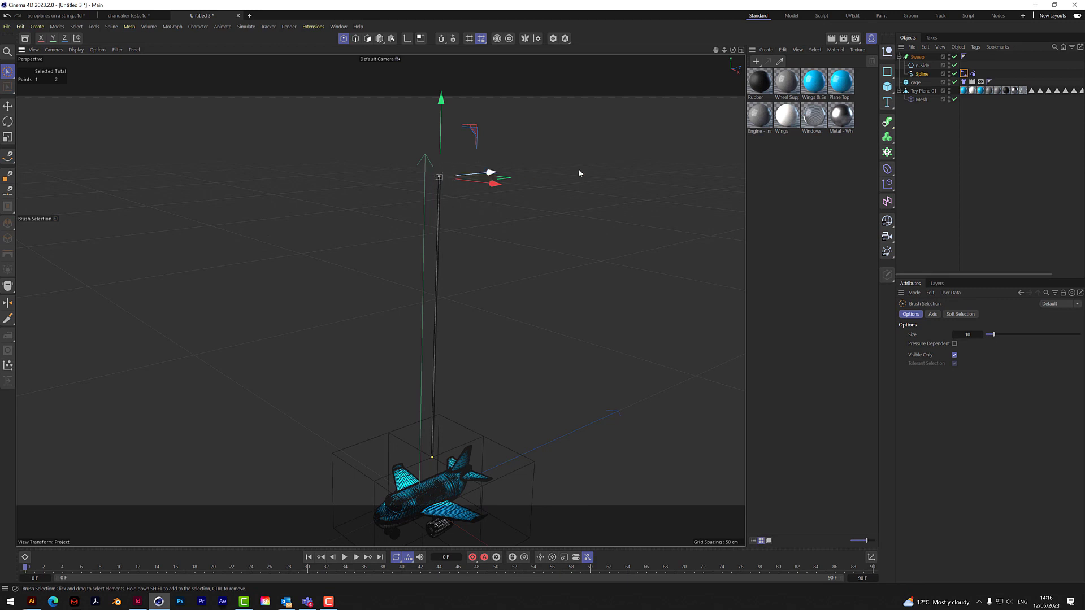
pyautogui.click(972, 75)
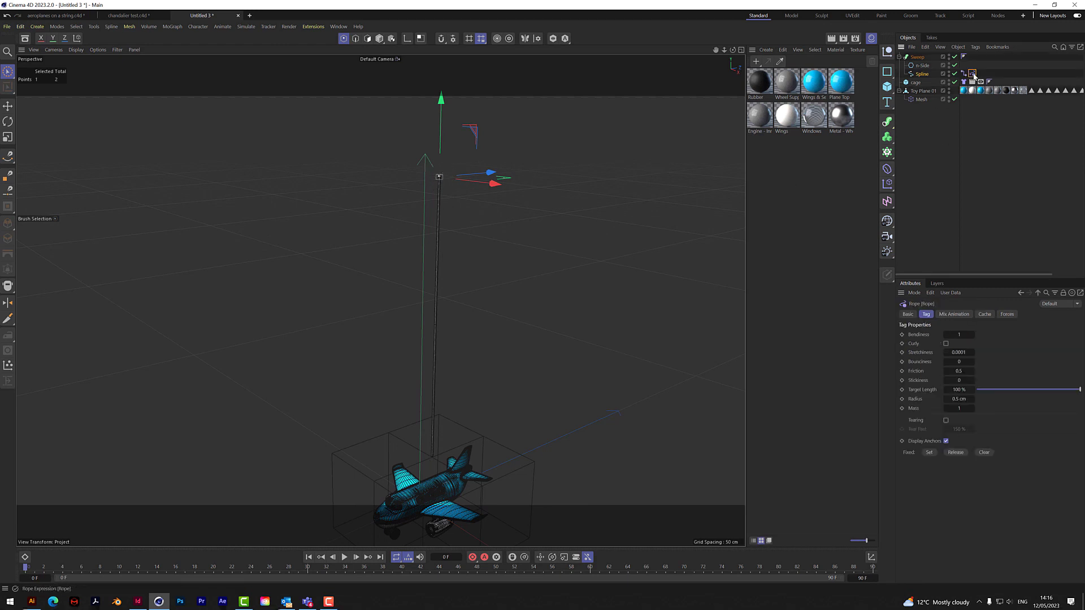
pyautogui.click(929, 452)
pyautogui.click(422, 178)
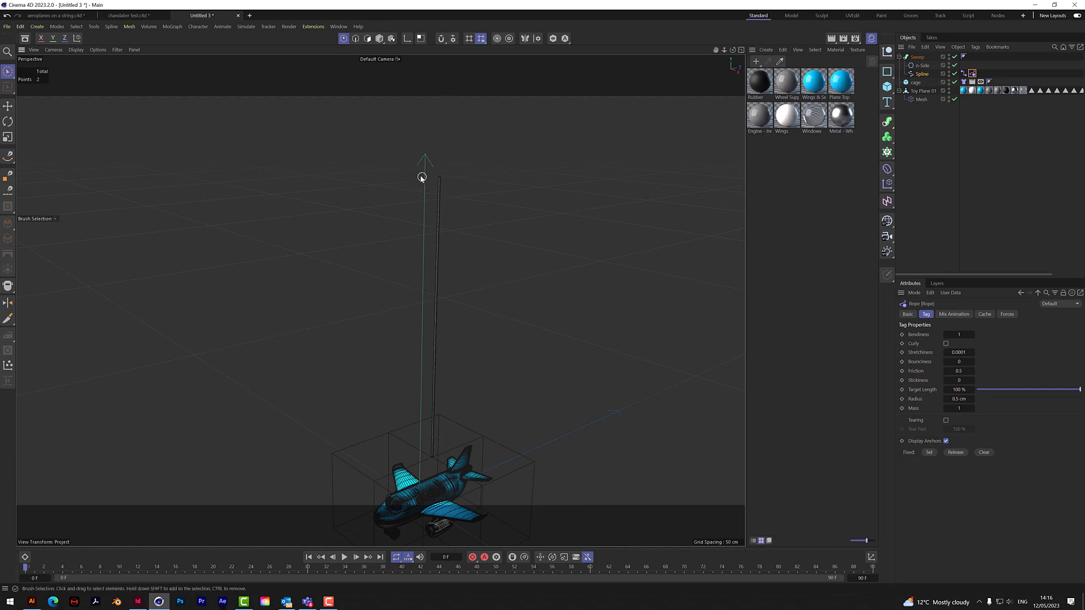
# Play the simulation from the first frame to check how the plane hangs on the string
pyautogui.moveTo(723, 50); pyautogui.dragTo(781, 0)
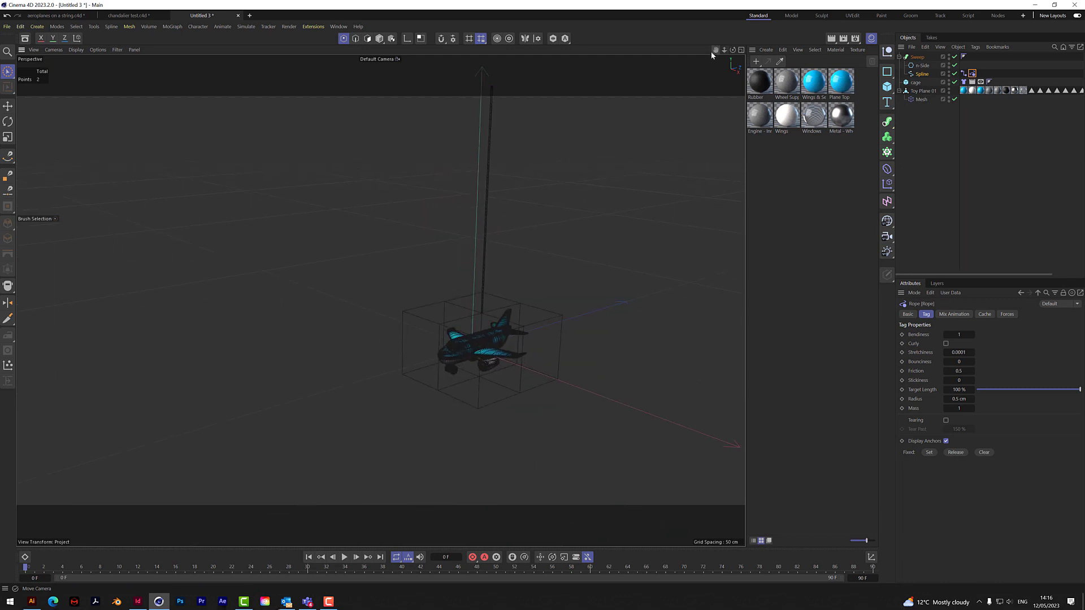
pyautogui.click(310, 557)
pyautogui.click(343, 557)
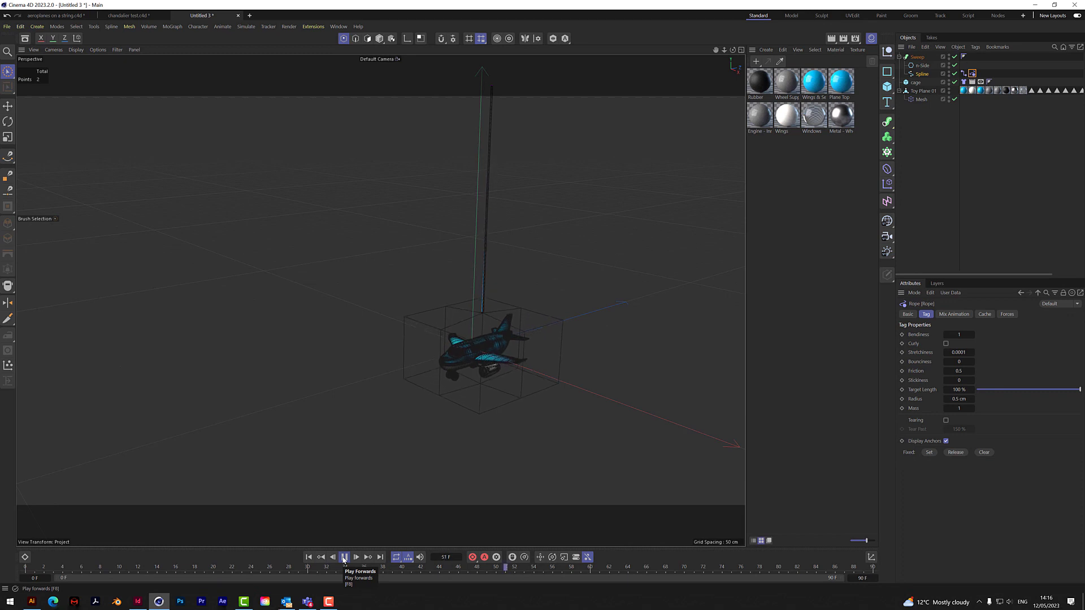
pyautogui.click(343, 557)
pyautogui.scroll(3, 492, 370)
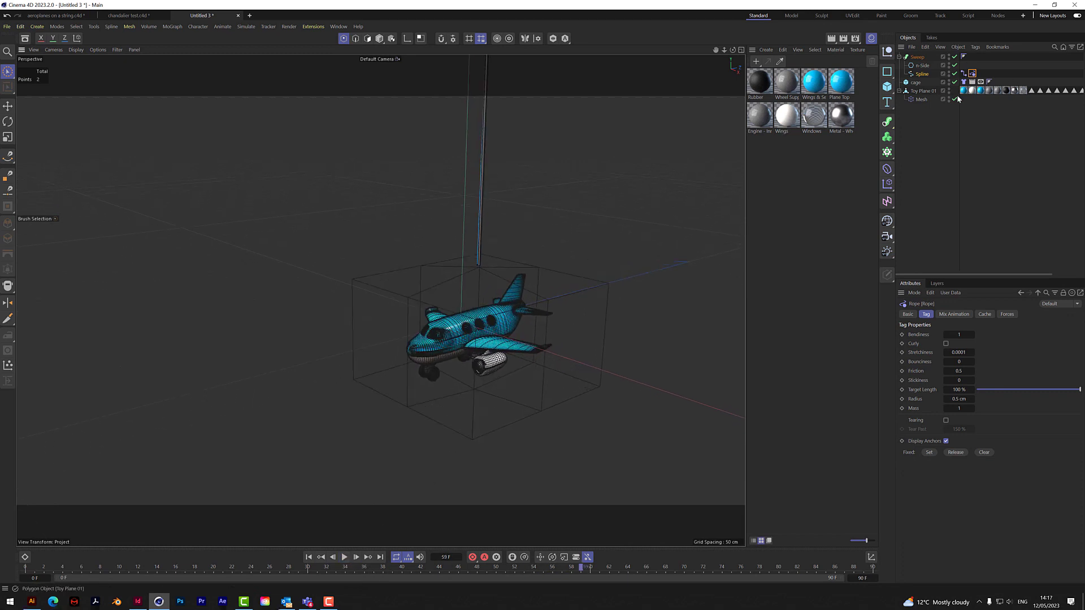
# Set the collision side of the cage's Cloth tag to Front and replay the simulation from the start
pyautogui.click(964, 82)
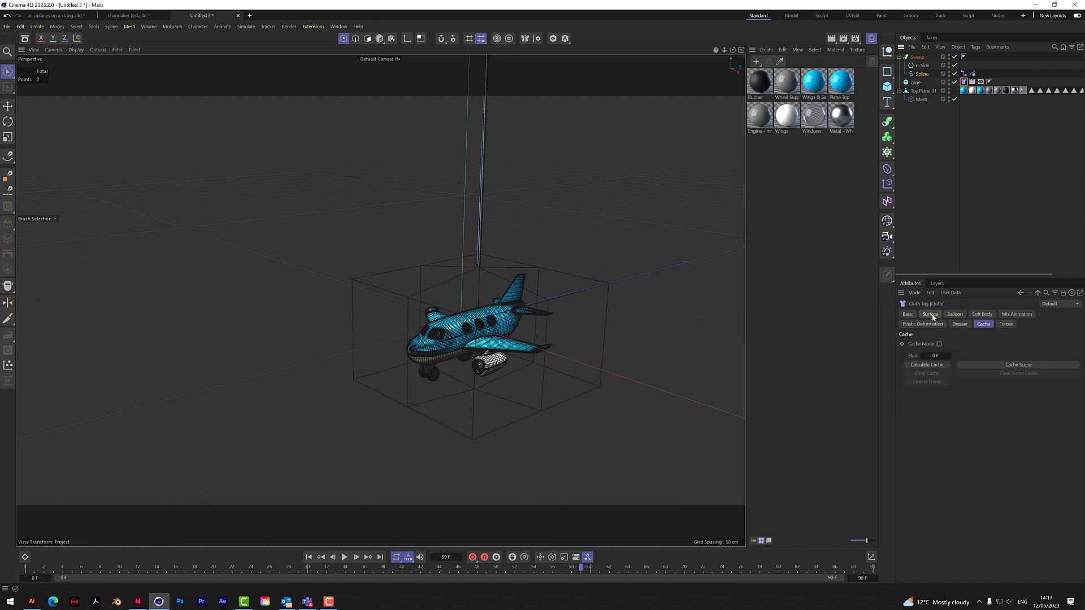
pyautogui.click(931, 315)
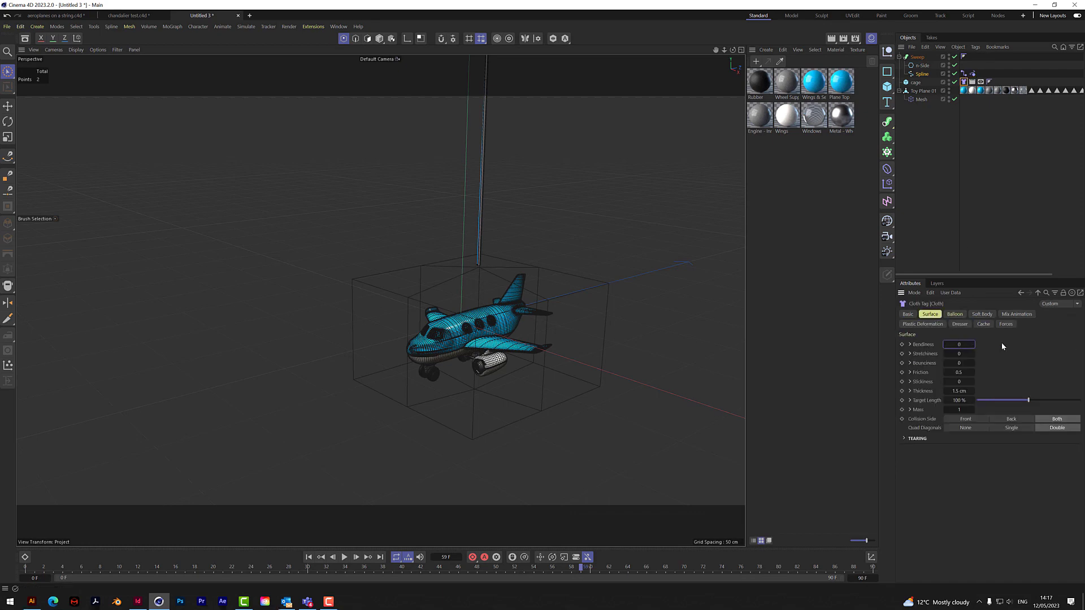
pyautogui.click(970, 419)
pyautogui.click(308, 557)
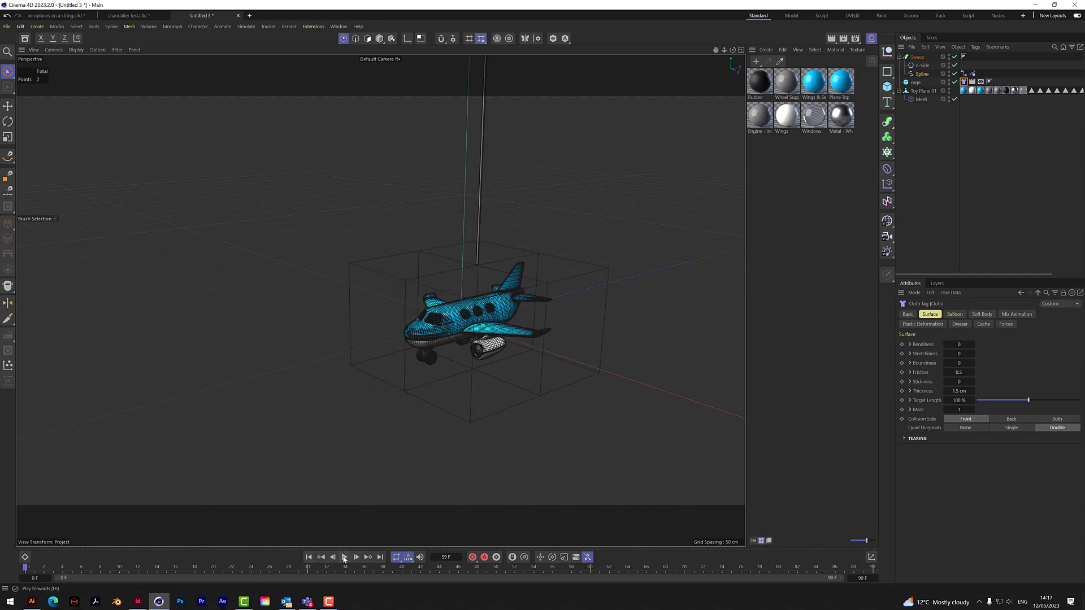
pyautogui.click(344, 557)
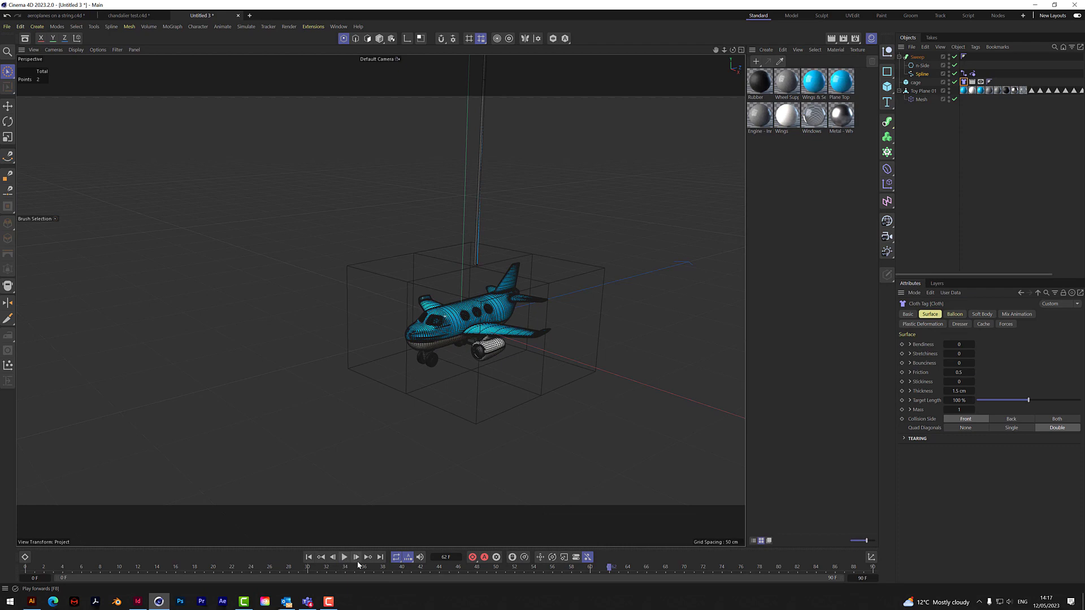
# Add a Turbulence force with a strength of 95.8 cm and a scale of 49.63 %
pyautogui.click(247, 28)
pyautogui.moveTo(253, 45)
pyautogui.click(315, 112)
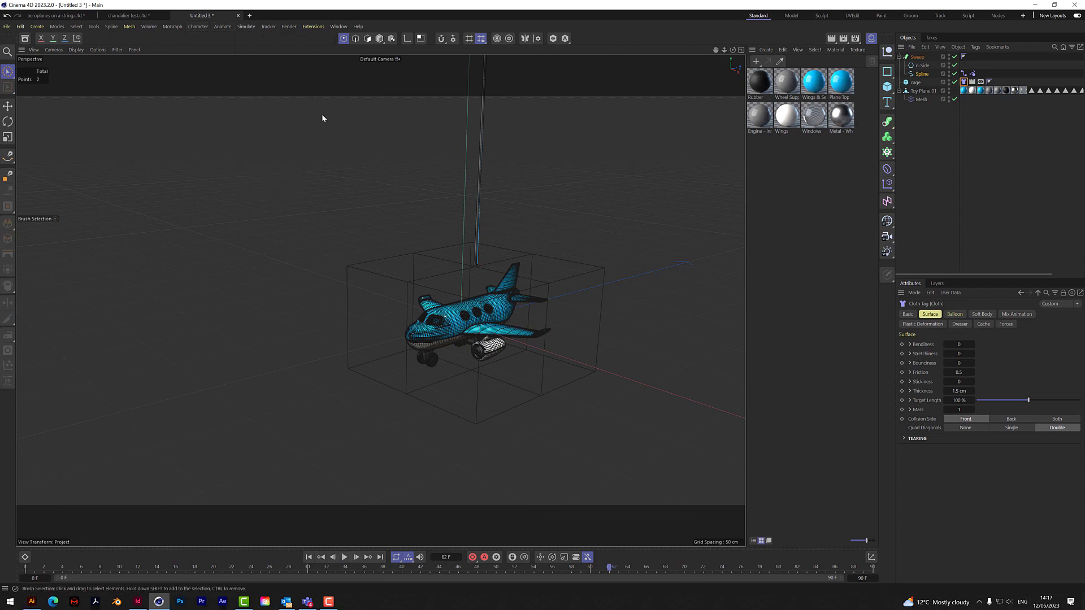
pyautogui.click(1061, 422)
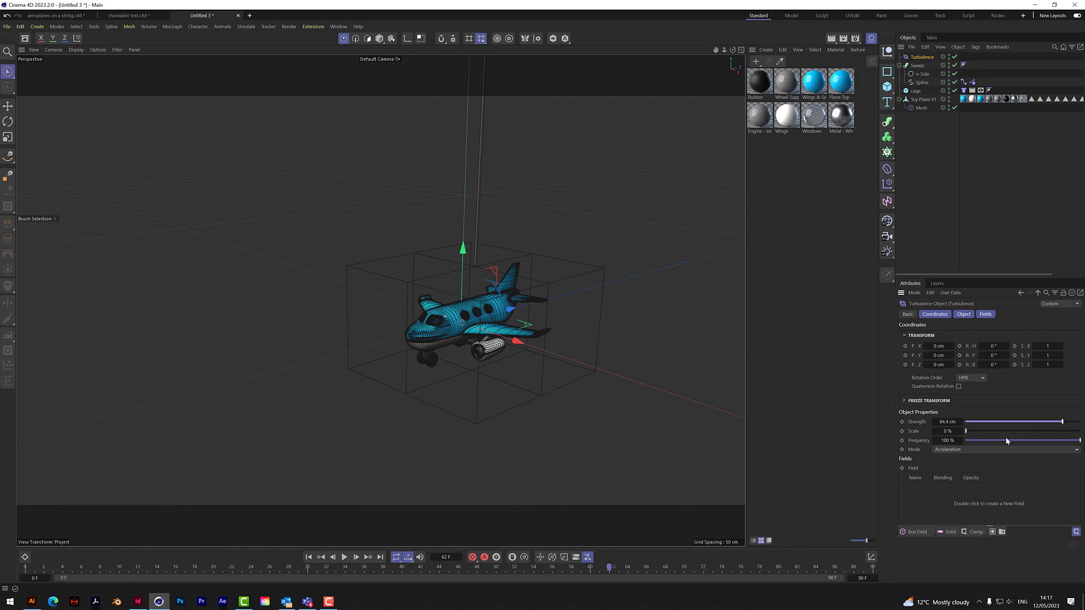
pyautogui.click(1022, 431)
pyautogui.click(1075, 422)
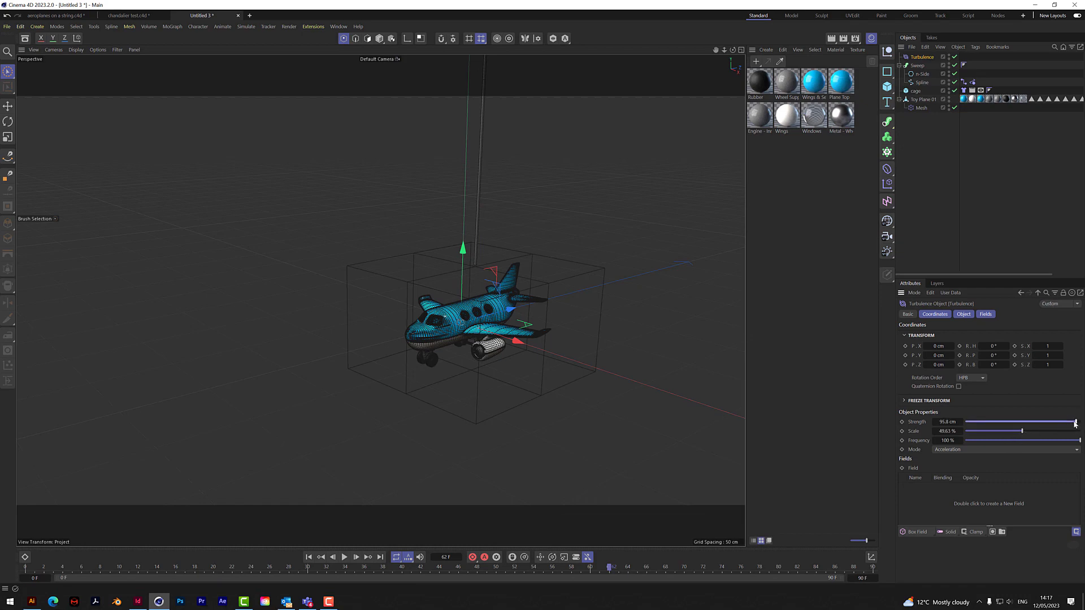
# Play the turbulence simulation from the start in Model mode and extend the timeline to 800 frames
pyautogui.click(309, 557)
pyautogui.click(931, 230)
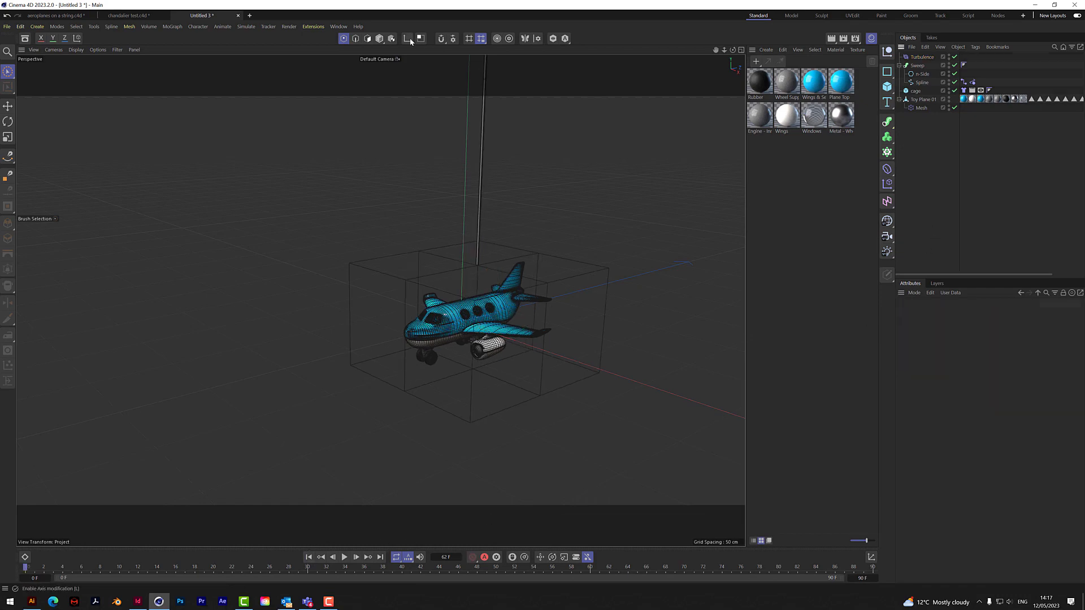
pyautogui.click(379, 38)
pyautogui.click(344, 557)
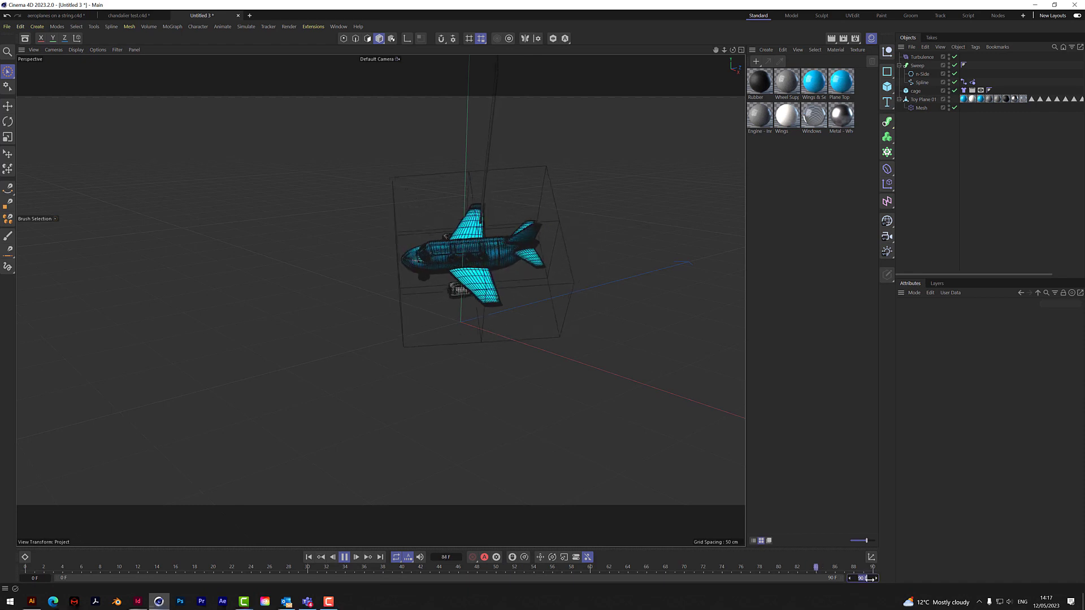
pyautogui.moveTo(868, 579); pyautogui.dragTo(885, 590)
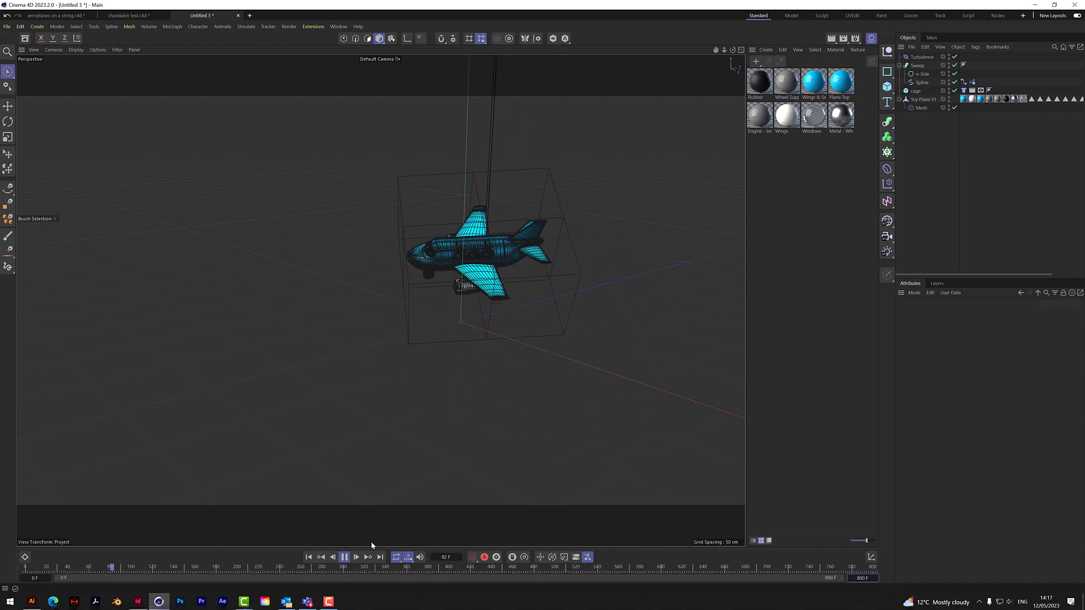
pyautogui.click(344, 557)
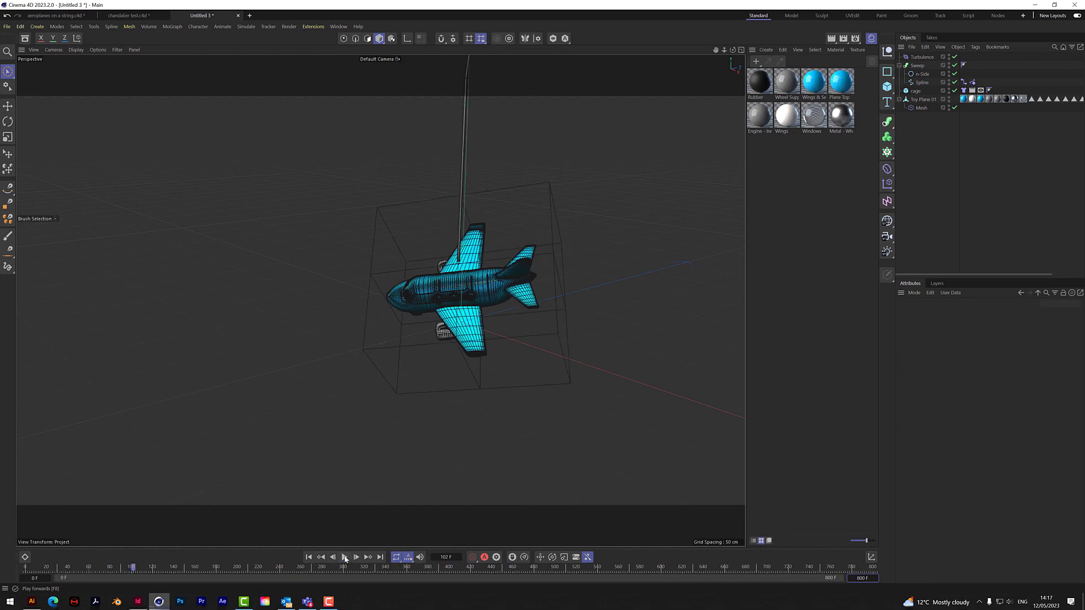
# Set the string spline's intermediate points to Uniform with a number of 30
pyautogui.click(927, 83)
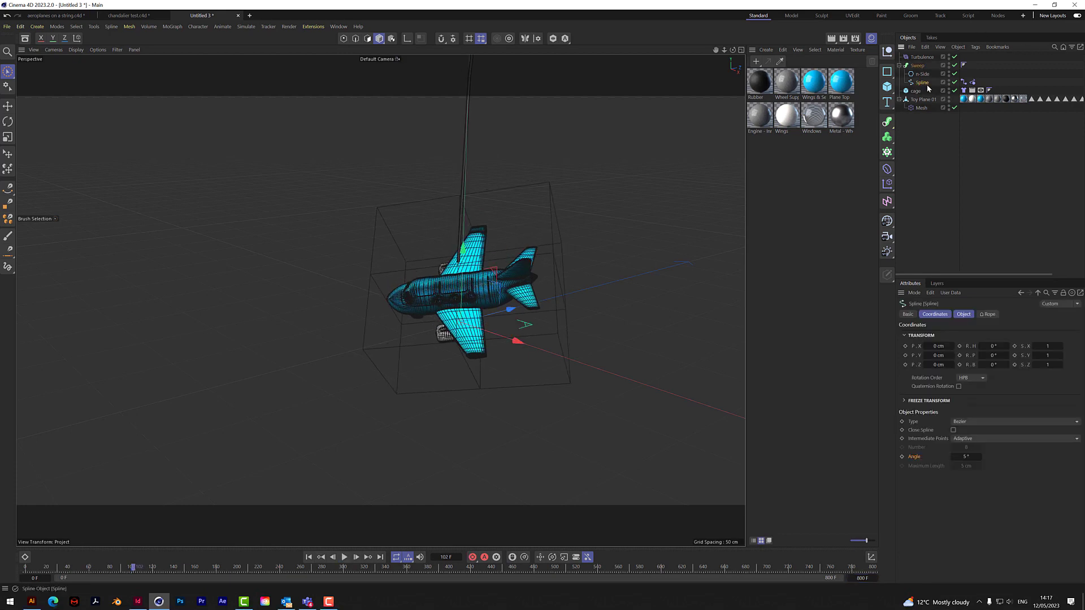
pyautogui.click(965, 438)
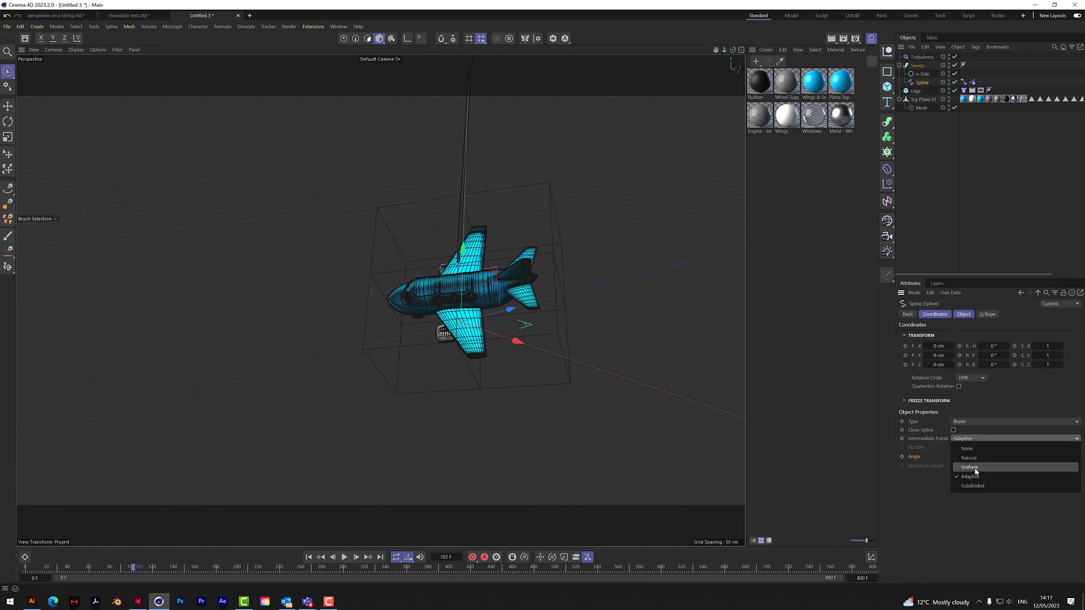
pyautogui.click(969, 467)
pyautogui.click(969, 448)
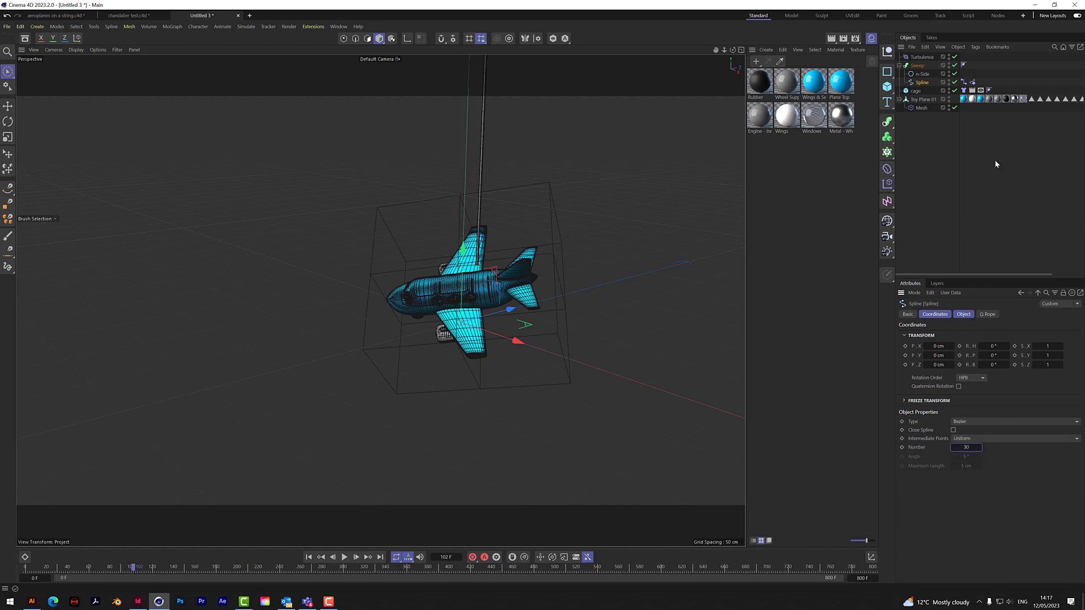
# Set the search radius of the spline's Connector tag to 1.05 cm and replay the simulation from the start
pyautogui.click(963, 82)
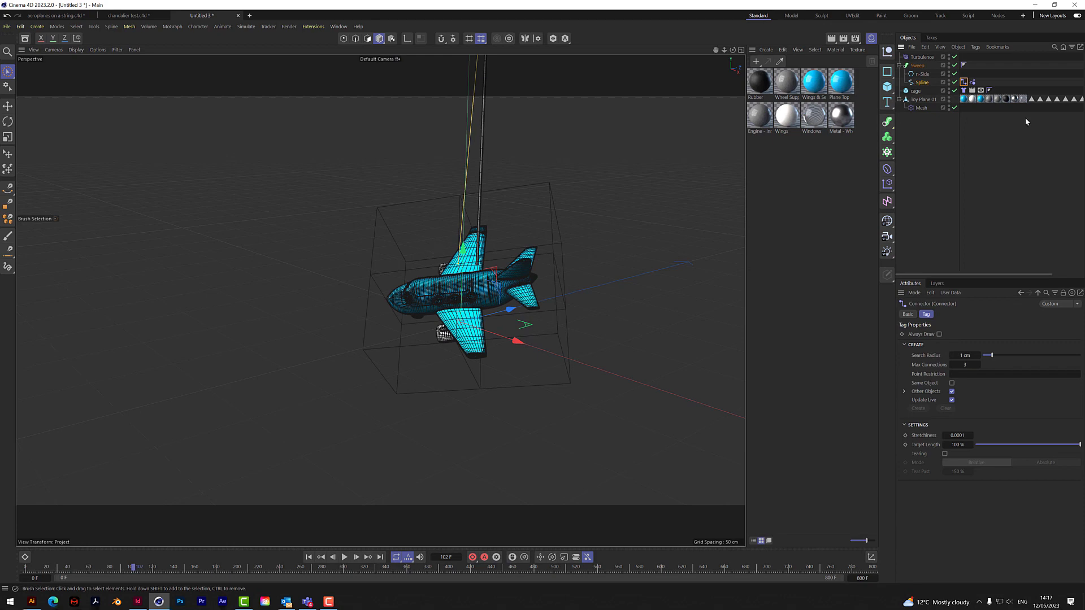
pyautogui.moveTo(966, 357); pyautogui.dragTo(962, 357)
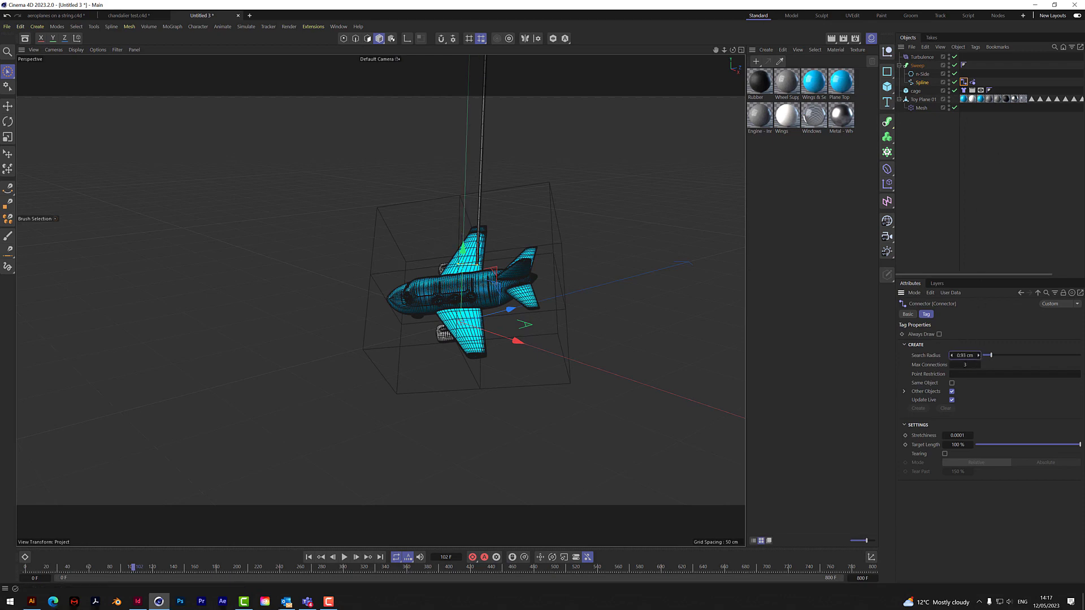
pyautogui.click(344, 557)
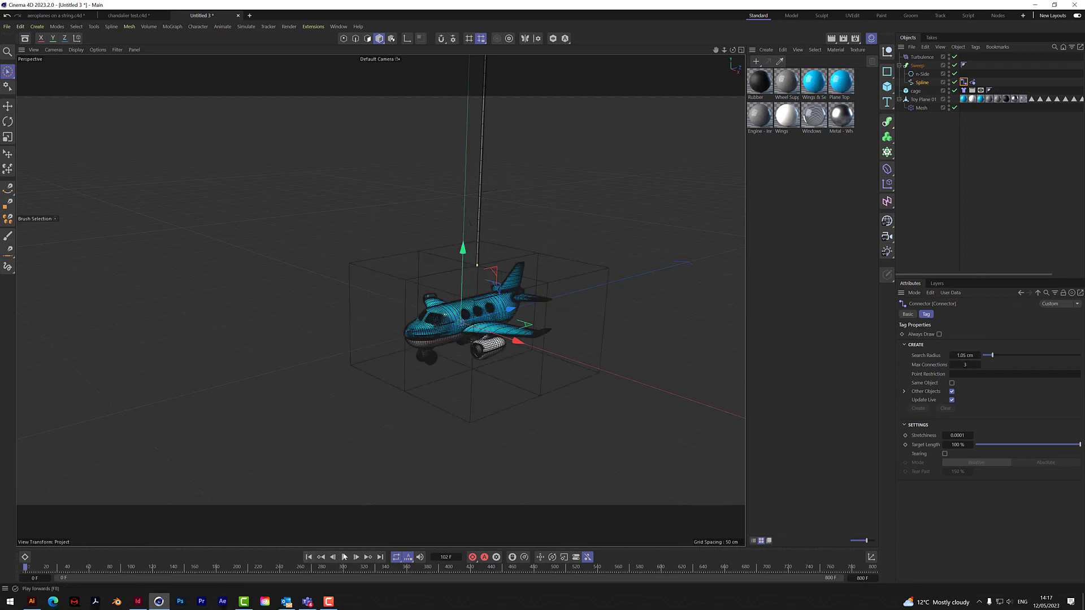
pyautogui.click(344, 557)
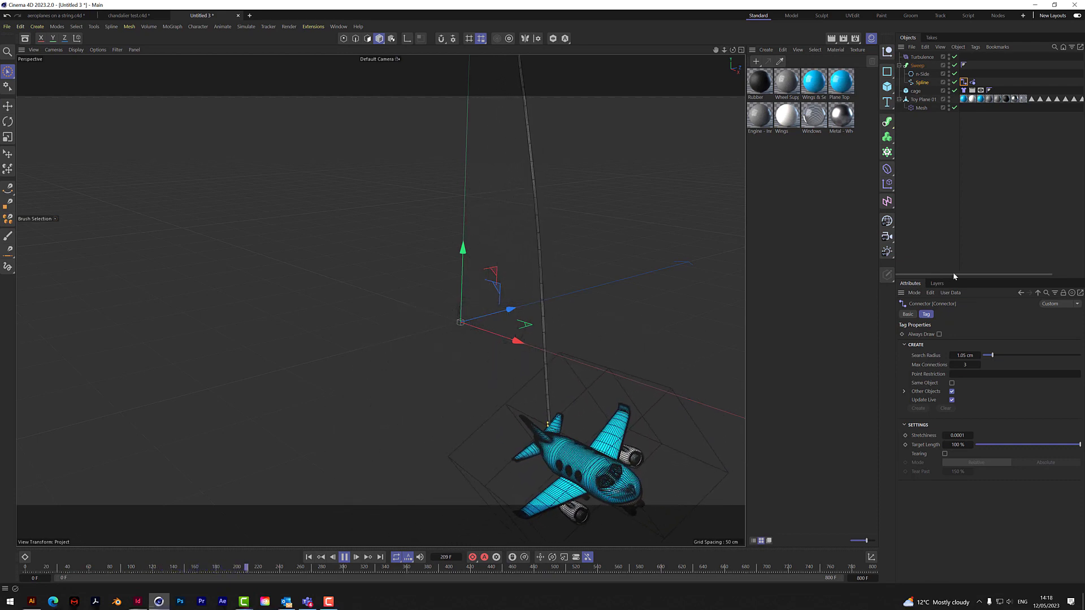
# Set the target length of the spline's Rope tag to 80 % and replay the simulation from the start
pyautogui.click(972, 82)
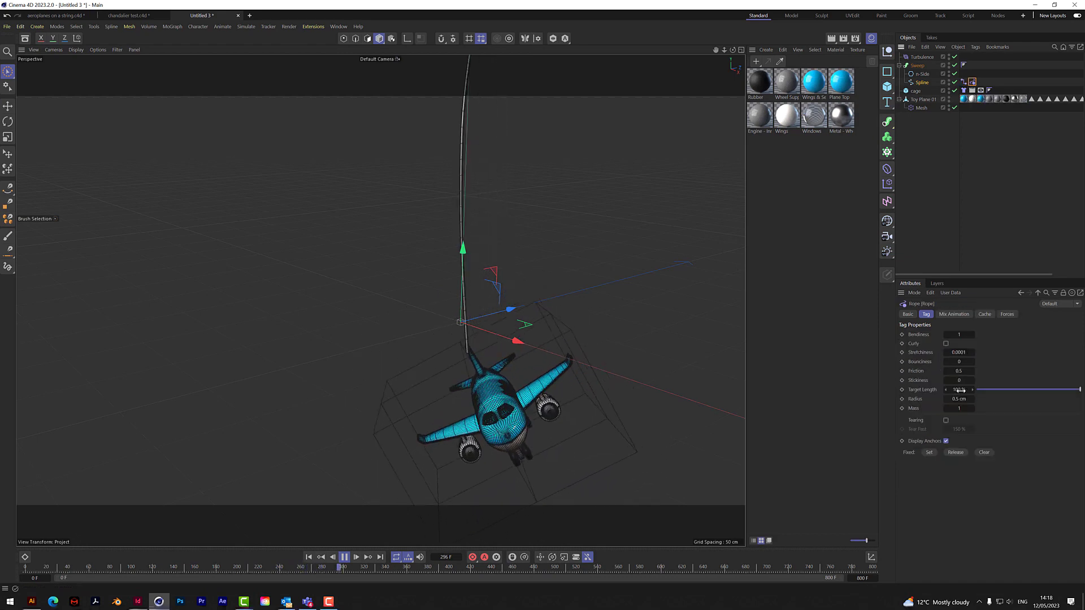
pyautogui.write('80')
pyautogui.press('Return')
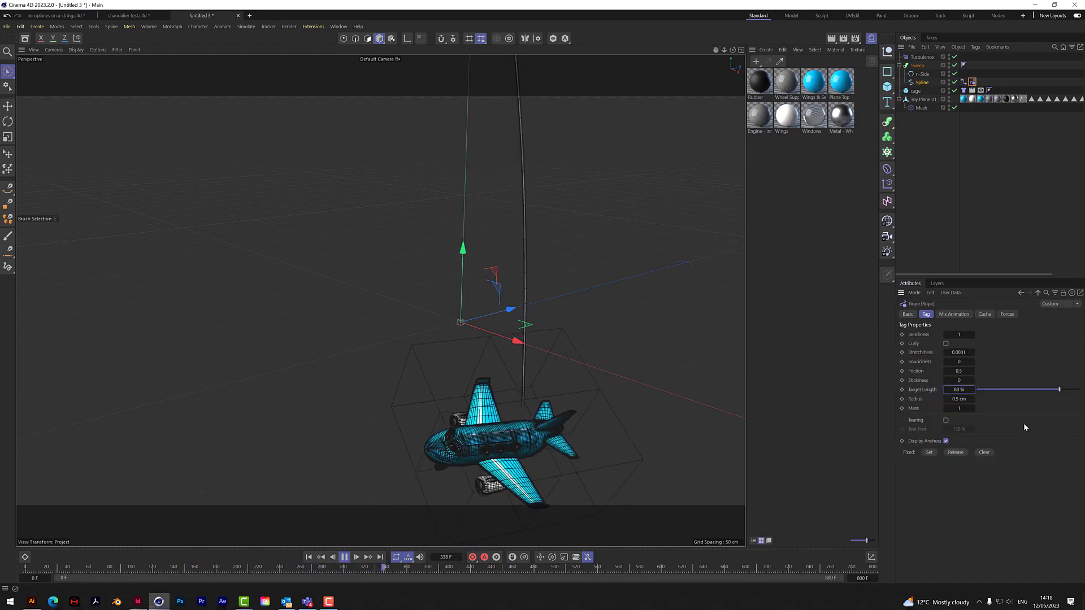
pyautogui.click(309, 557)
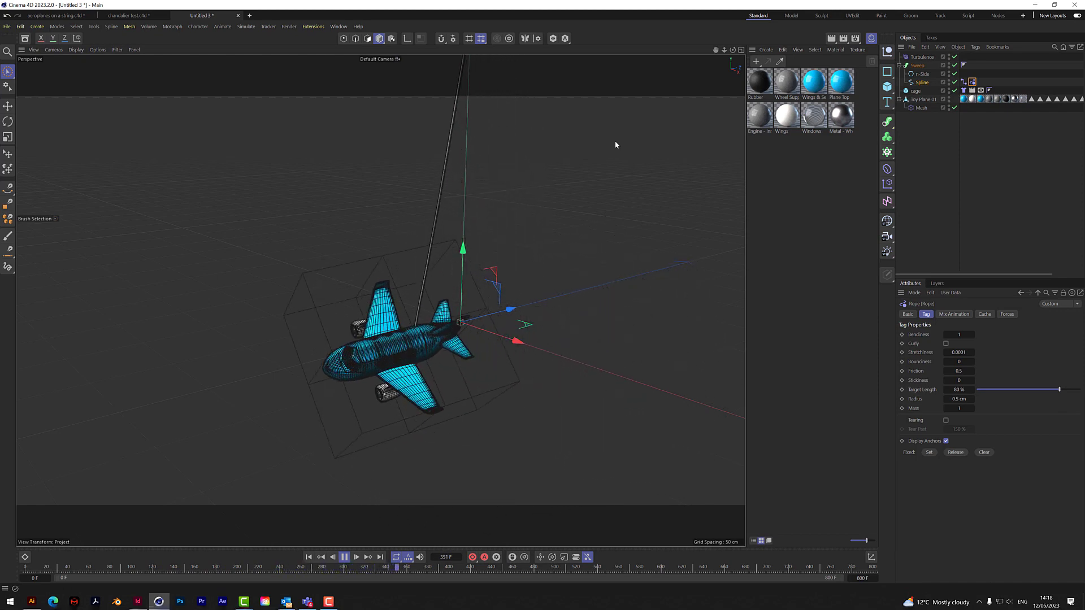
pyautogui.click(344, 557)
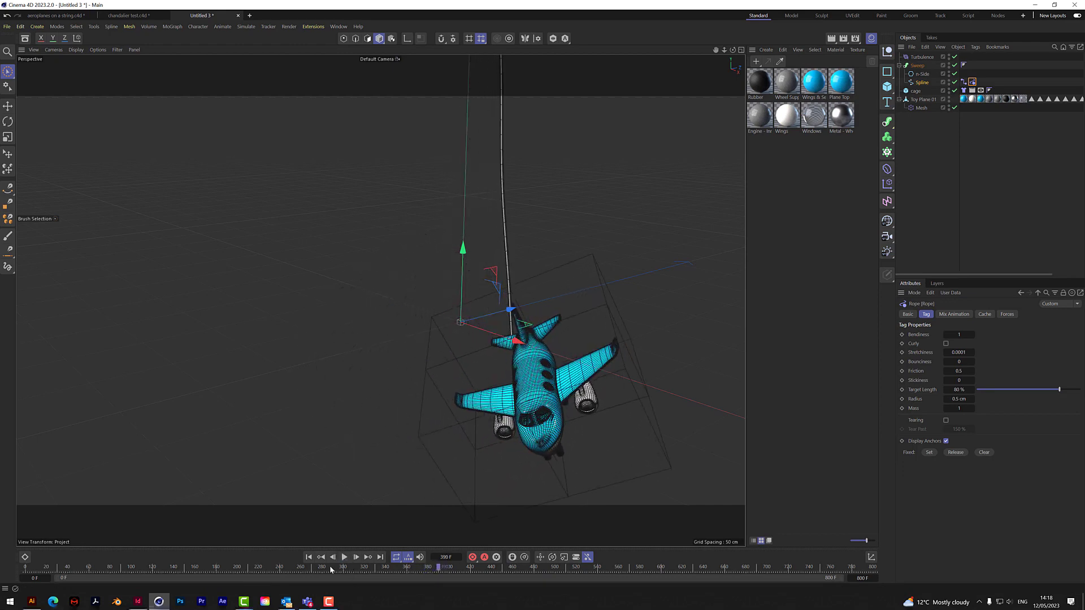
# Compare the planes with and without a cage in the aeroplanes on a string document, and inspect the caged plane in Untitled 3
pyautogui.click(70, 17)
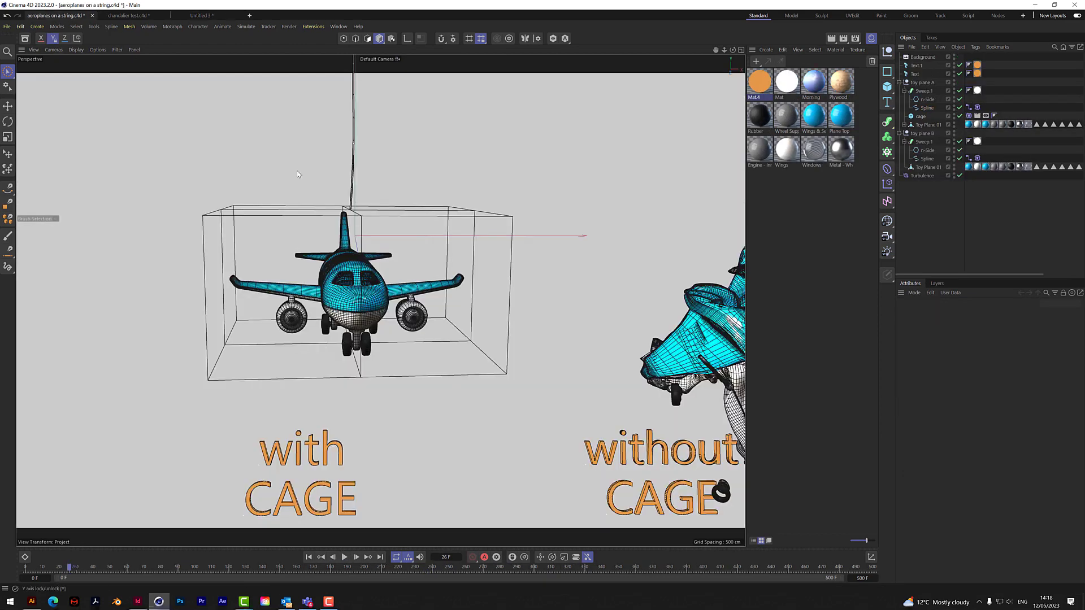
pyautogui.moveTo(715, 51); pyautogui.dragTo(565, 36)
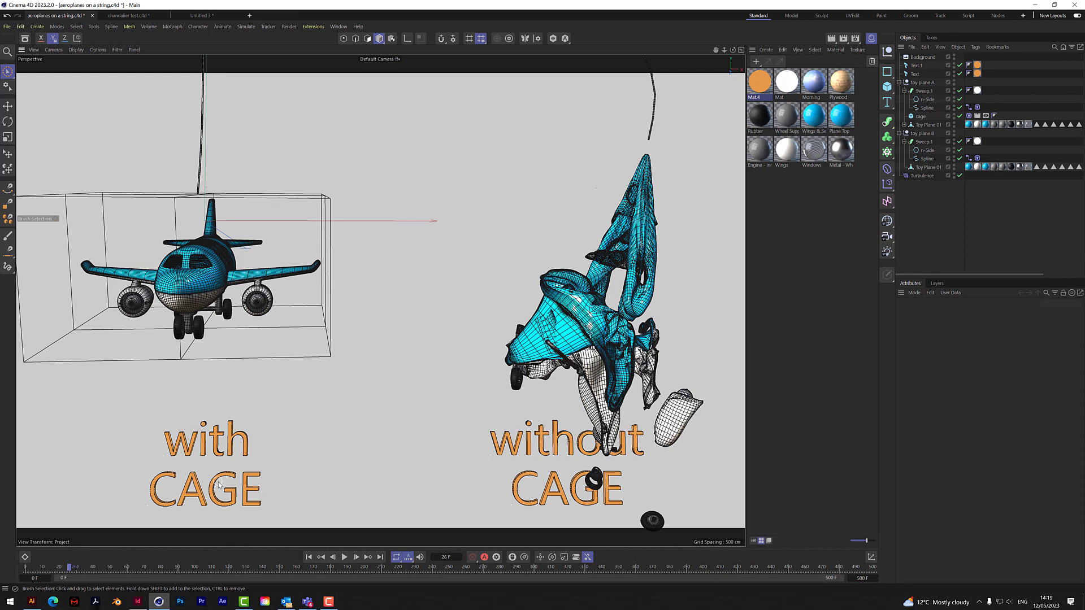
pyautogui.click(197, 15)
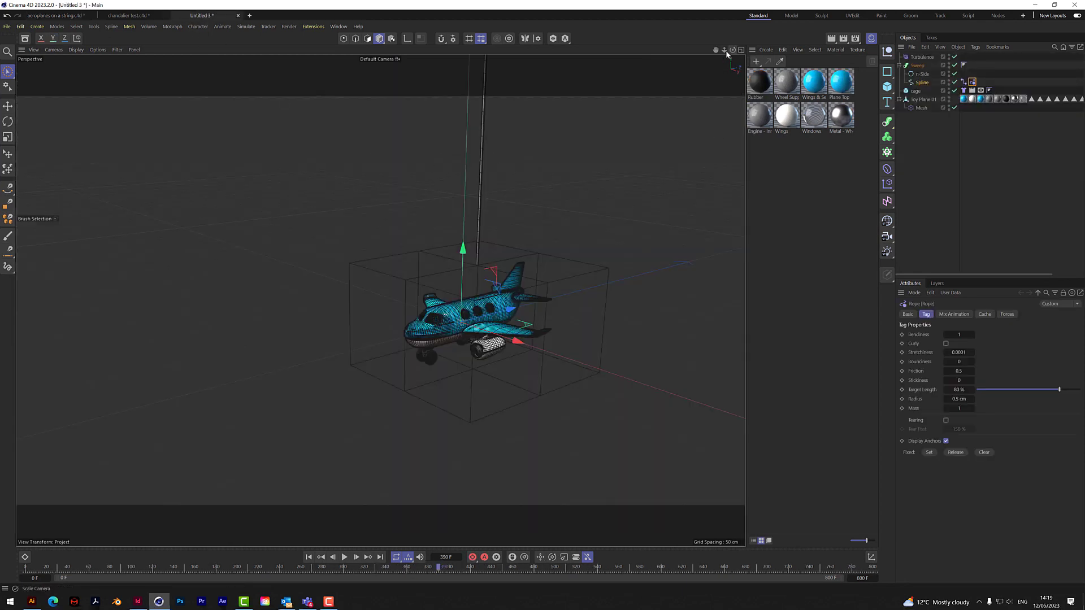
pyautogui.moveTo(725, 50); pyautogui.dragTo(809, 64)
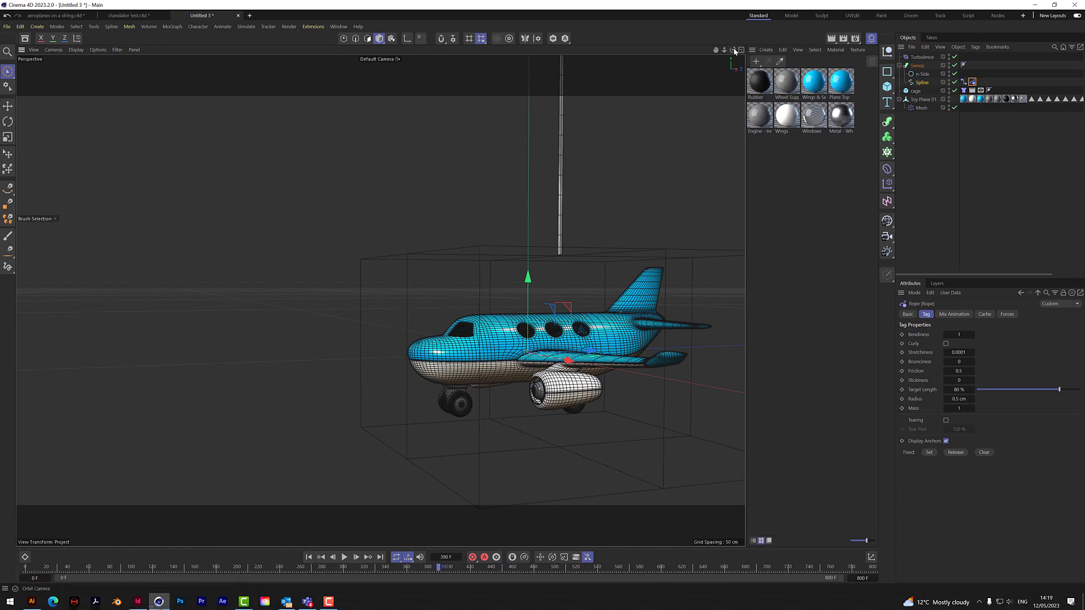
pyautogui.moveTo(734, 51); pyautogui.dragTo(726, 54)
# Switch to the chandelier test document and play its simulation to examine how the two caged chandeliers swing and collide
pyautogui.click(123, 15)
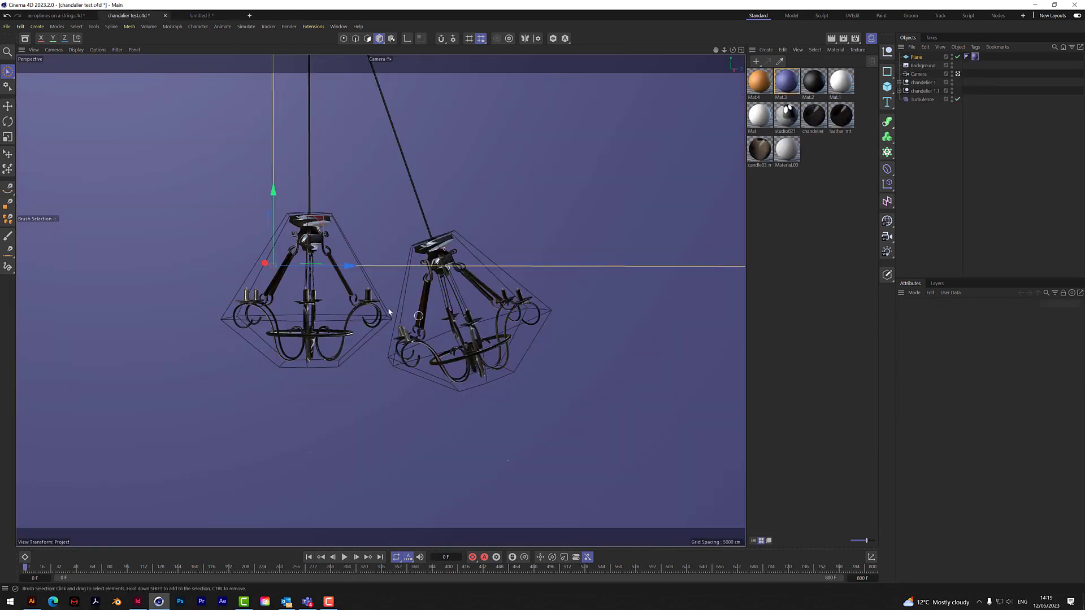
pyautogui.click(345, 557)
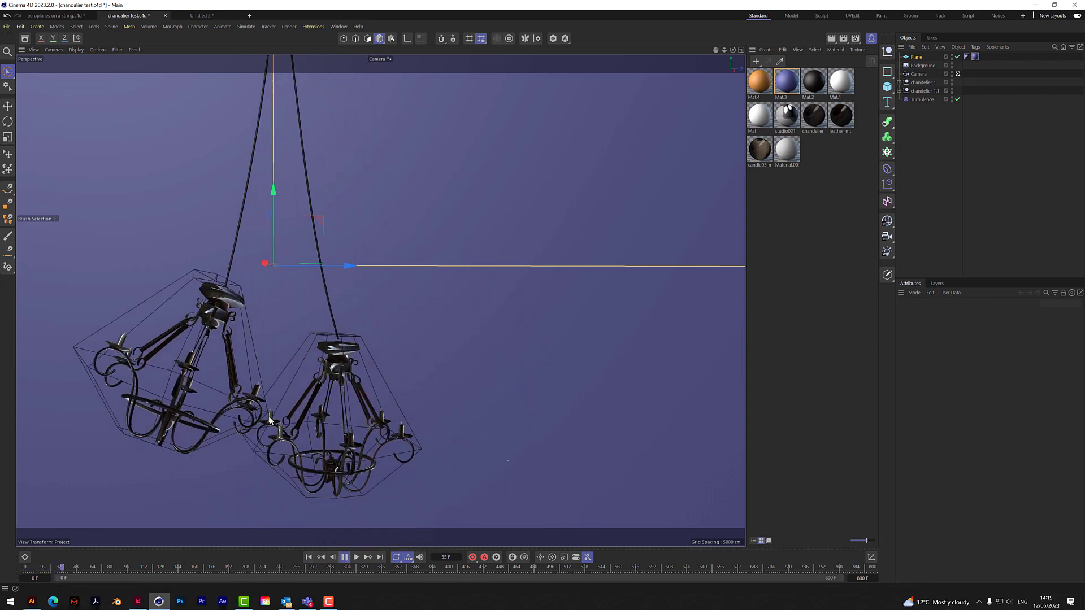
pyautogui.click(346, 557)
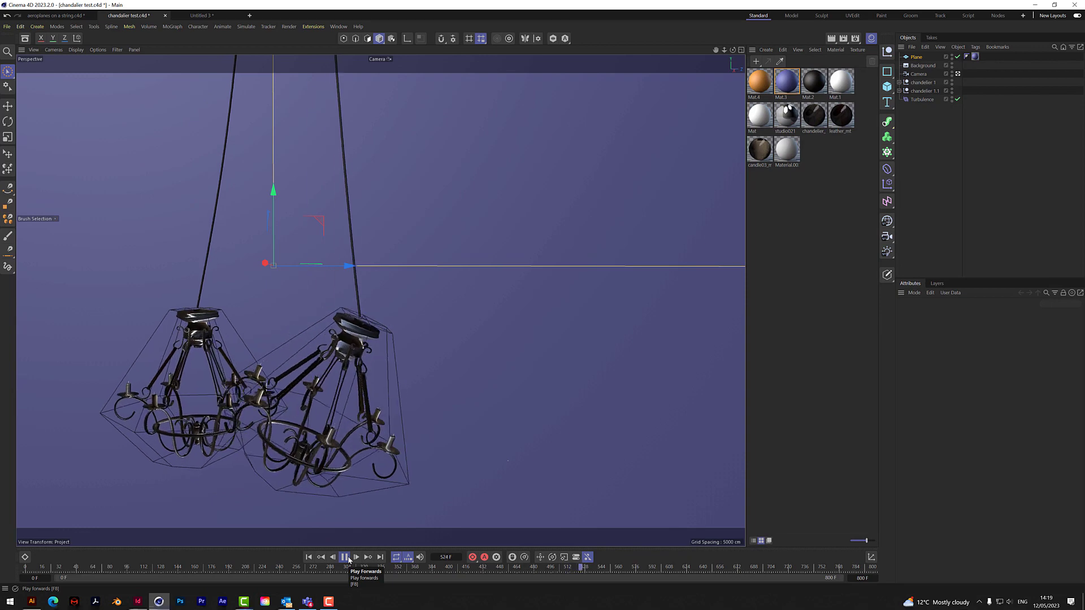
pyautogui.click(345, 557)
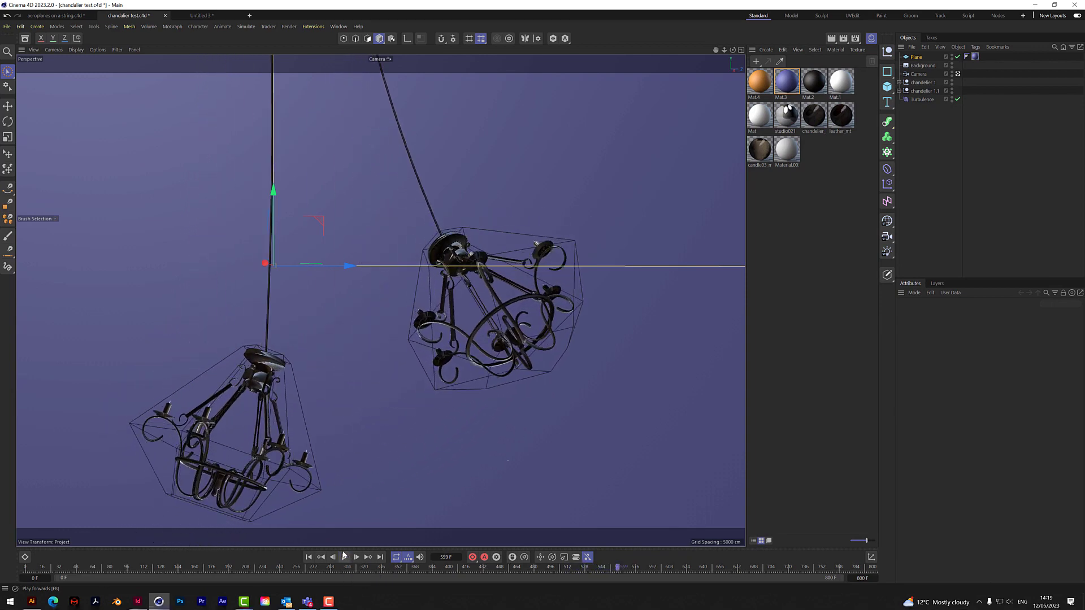